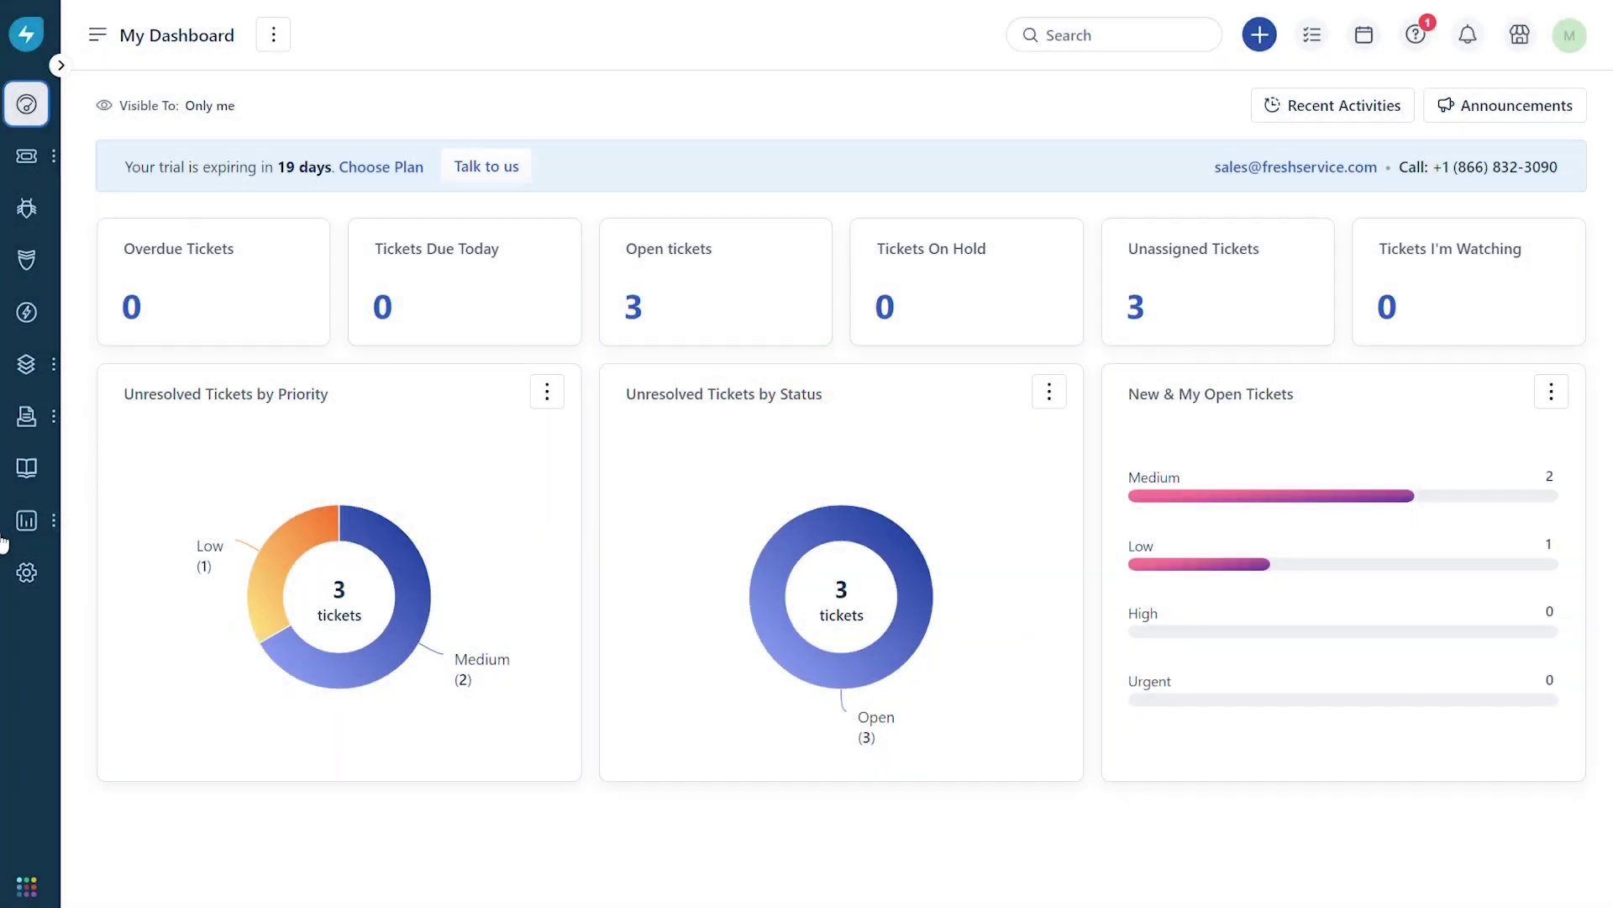
# Clone the curated Ticket Backlog report from Reporting > Analytics as 'Copy of Ticket Backlog'.
pyautogui.moveTo(42, 538)
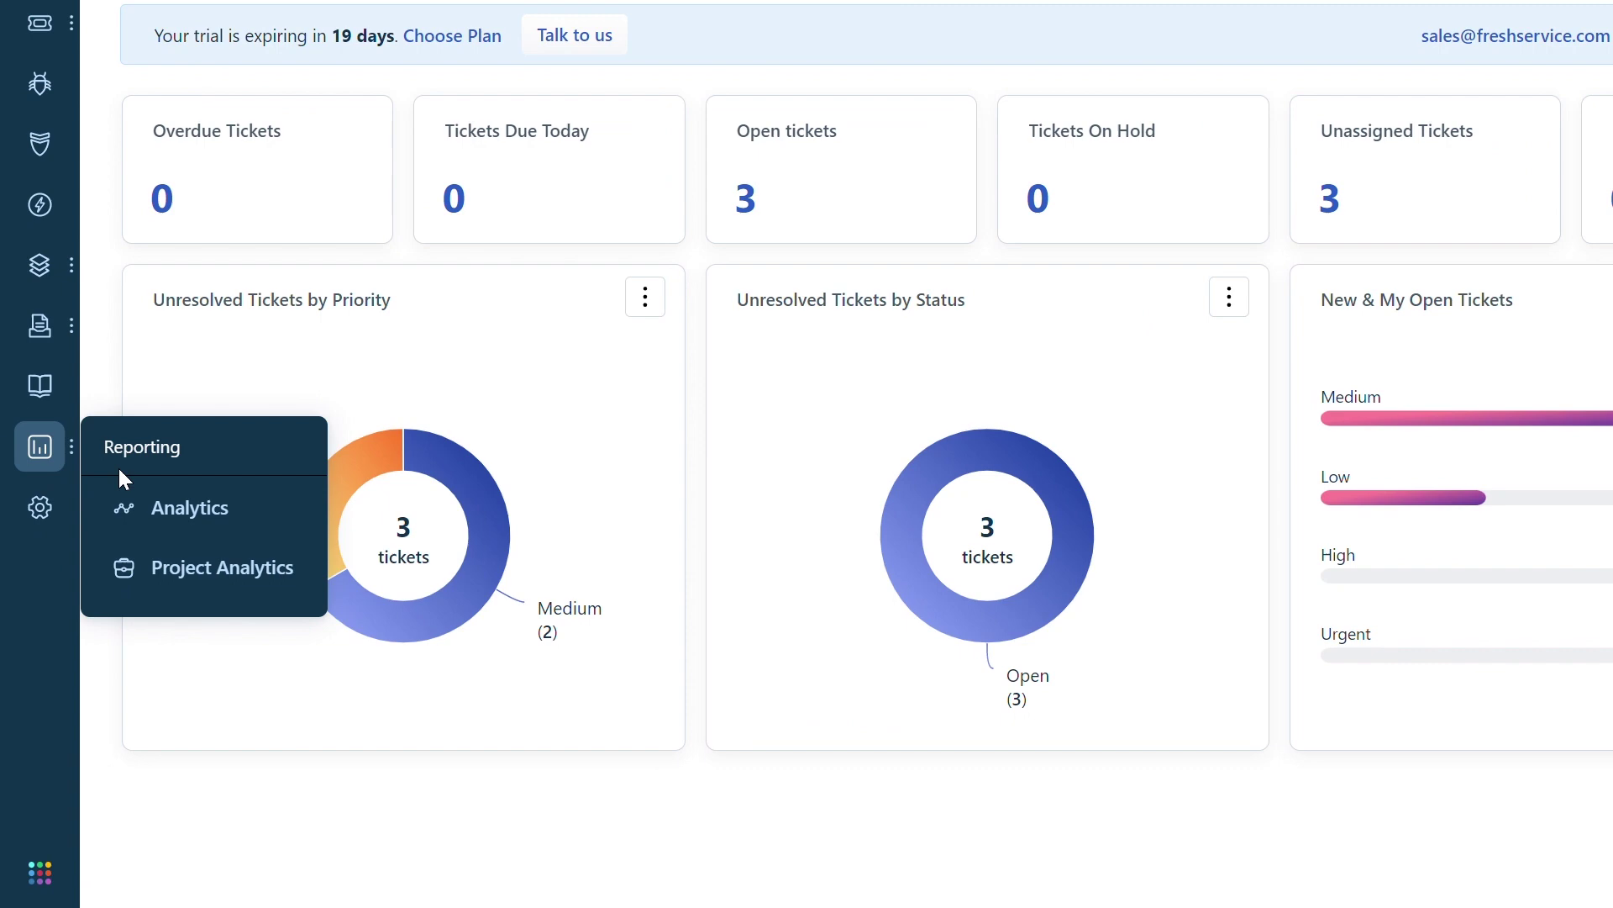
pyautogui.click(263, 506)
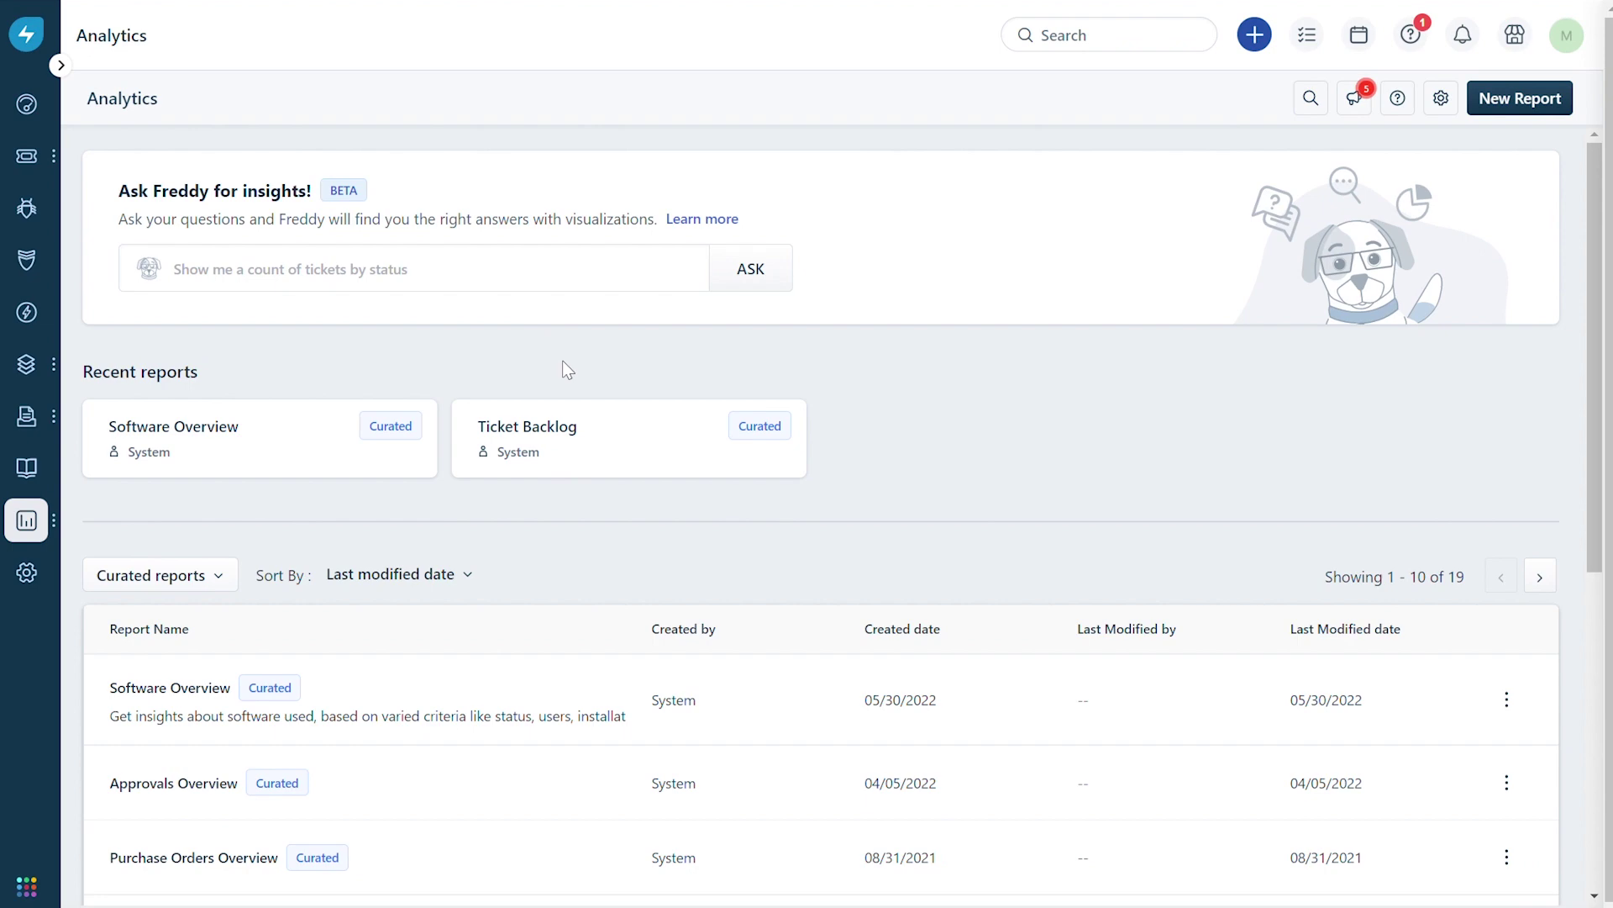
pyautogui.click(593, 437)
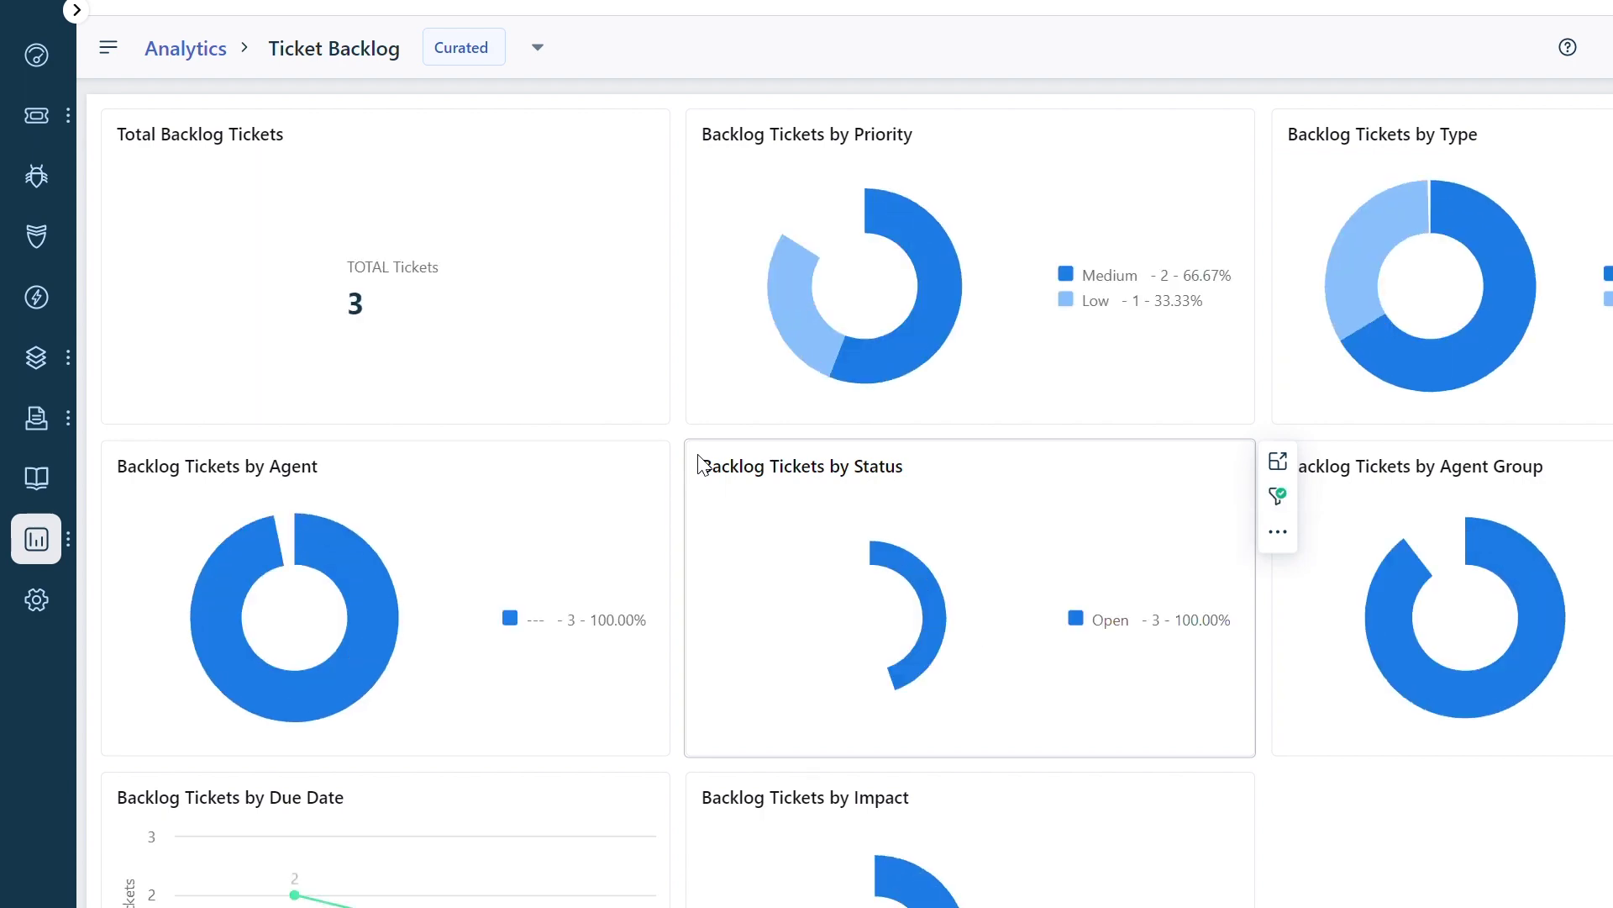
pyautogui.click(539, 47)
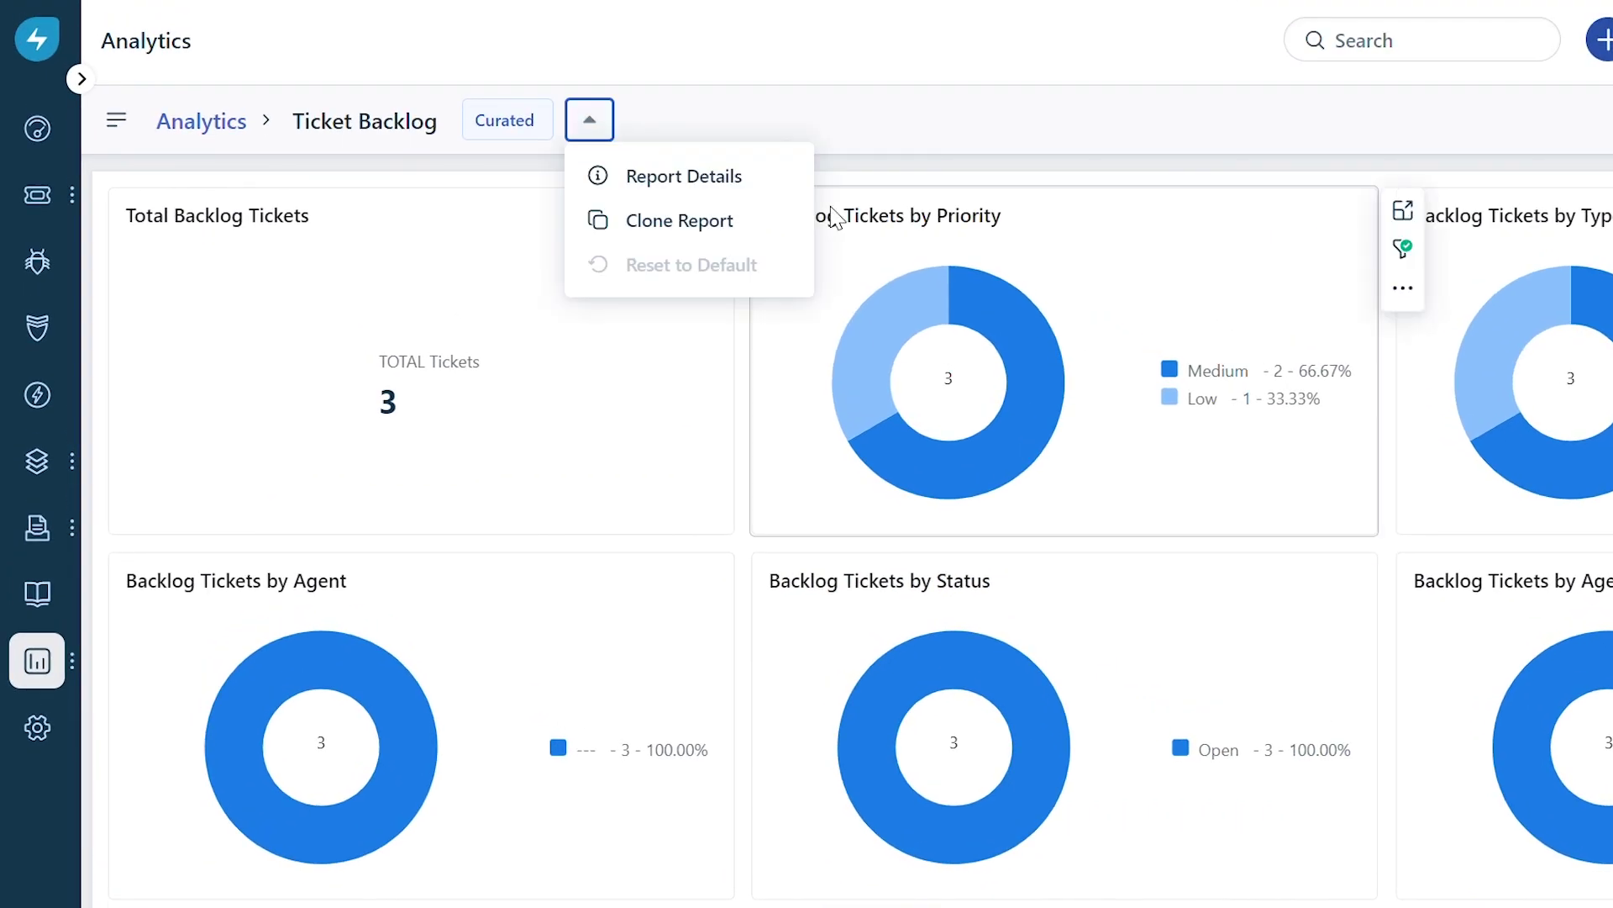
pyautogui.click(754, 244)
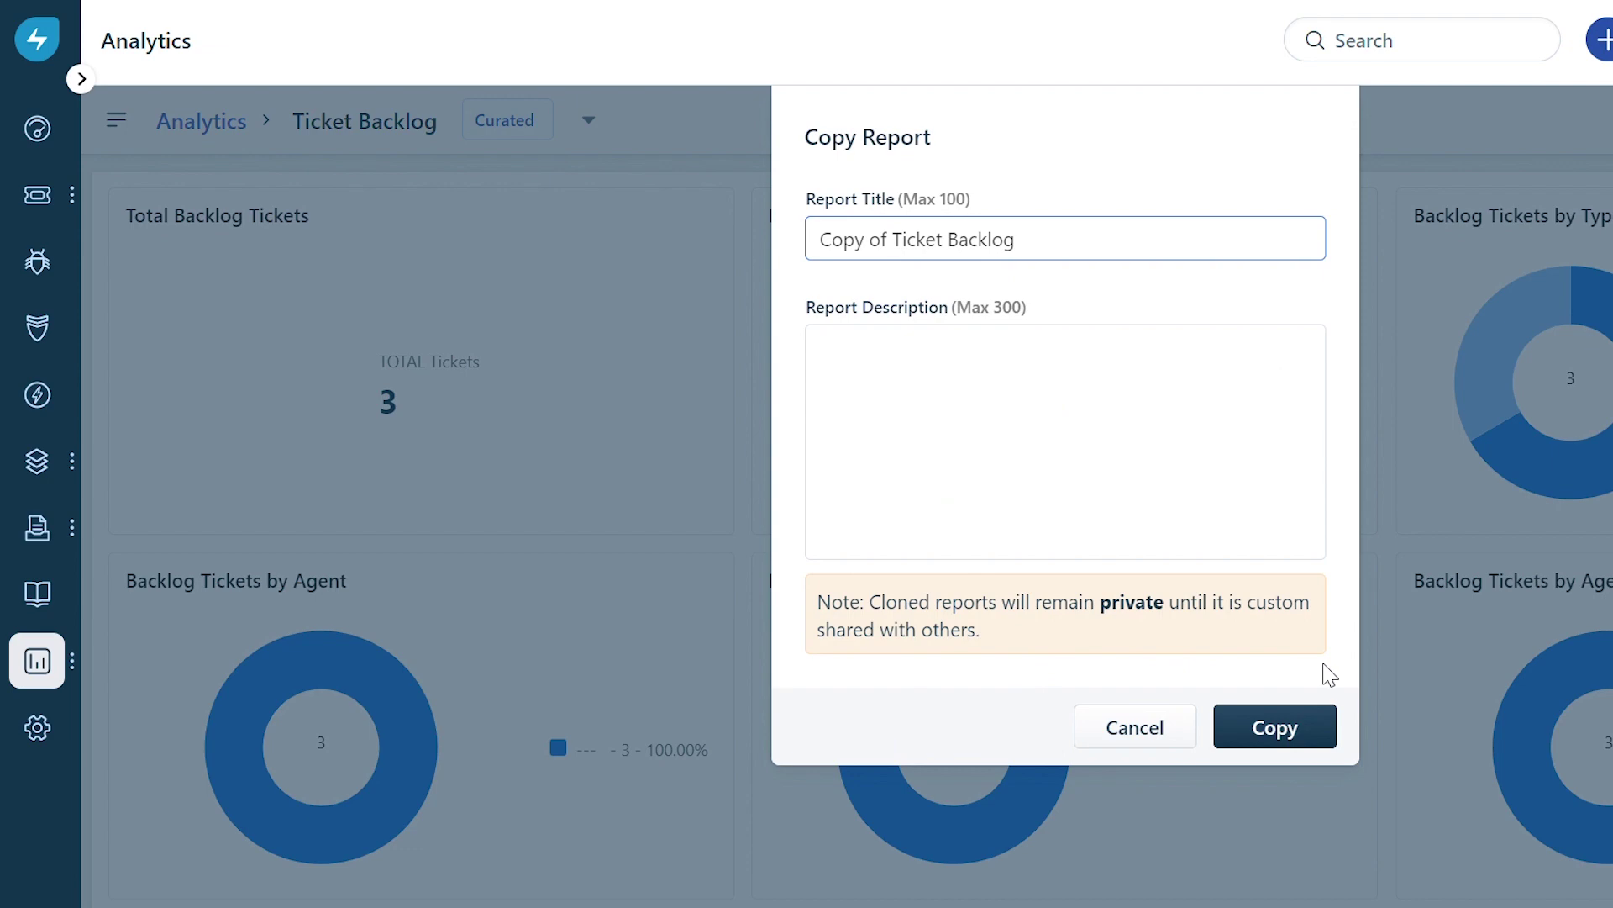
pyautogui.click(1278, 729)
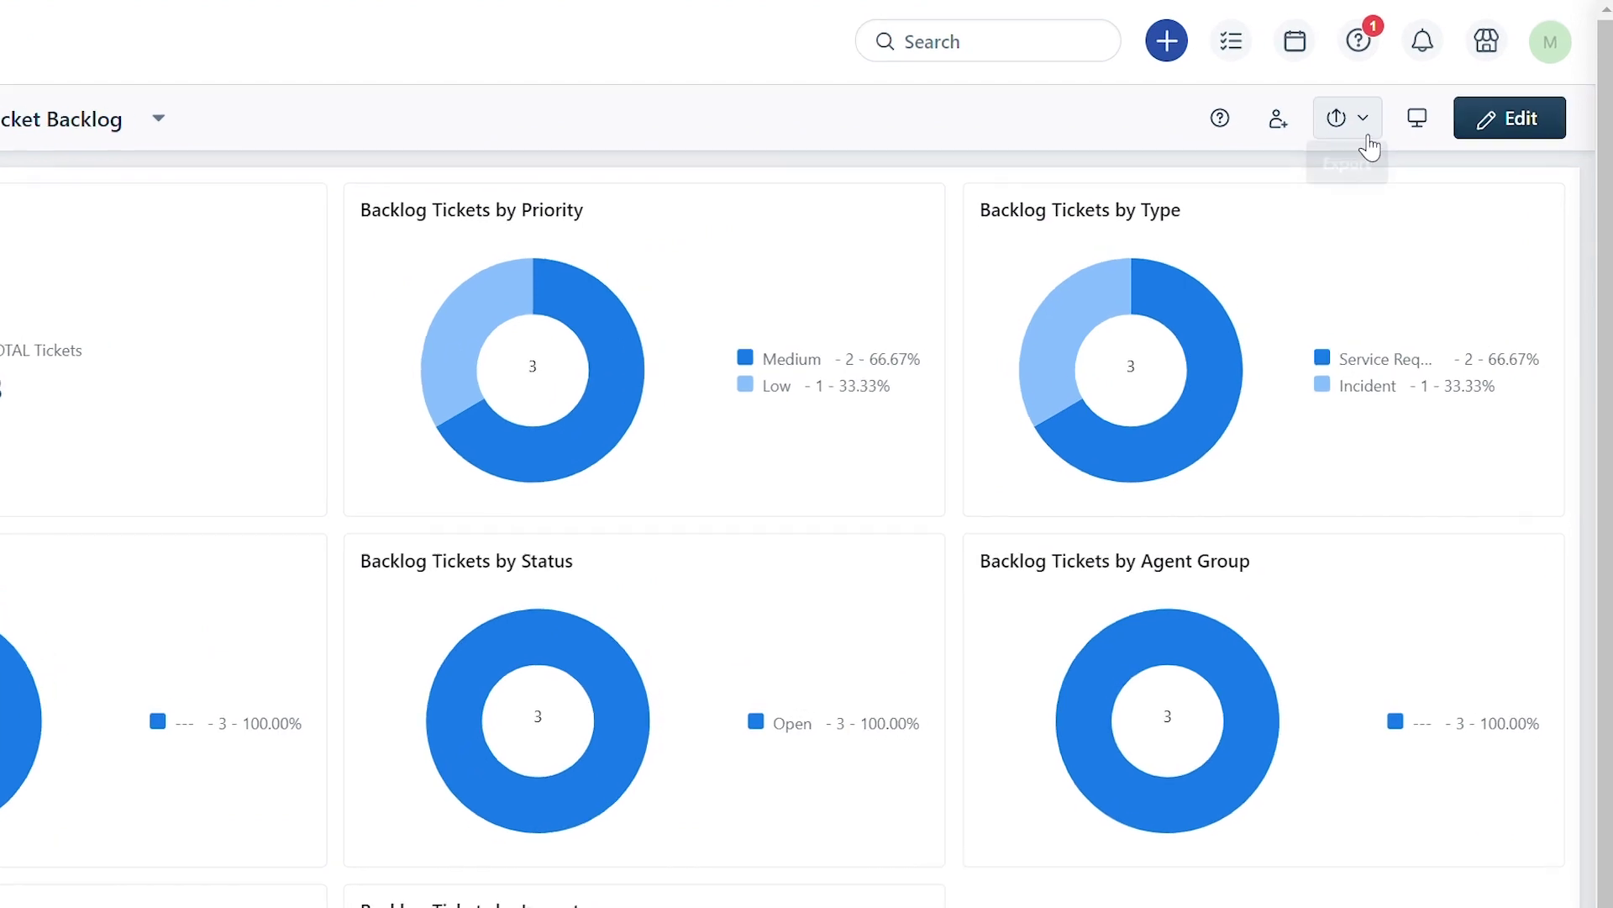
# Create a new schedule for the copied report named 'Start of Month'.
pyautogui.click(1366, 135)
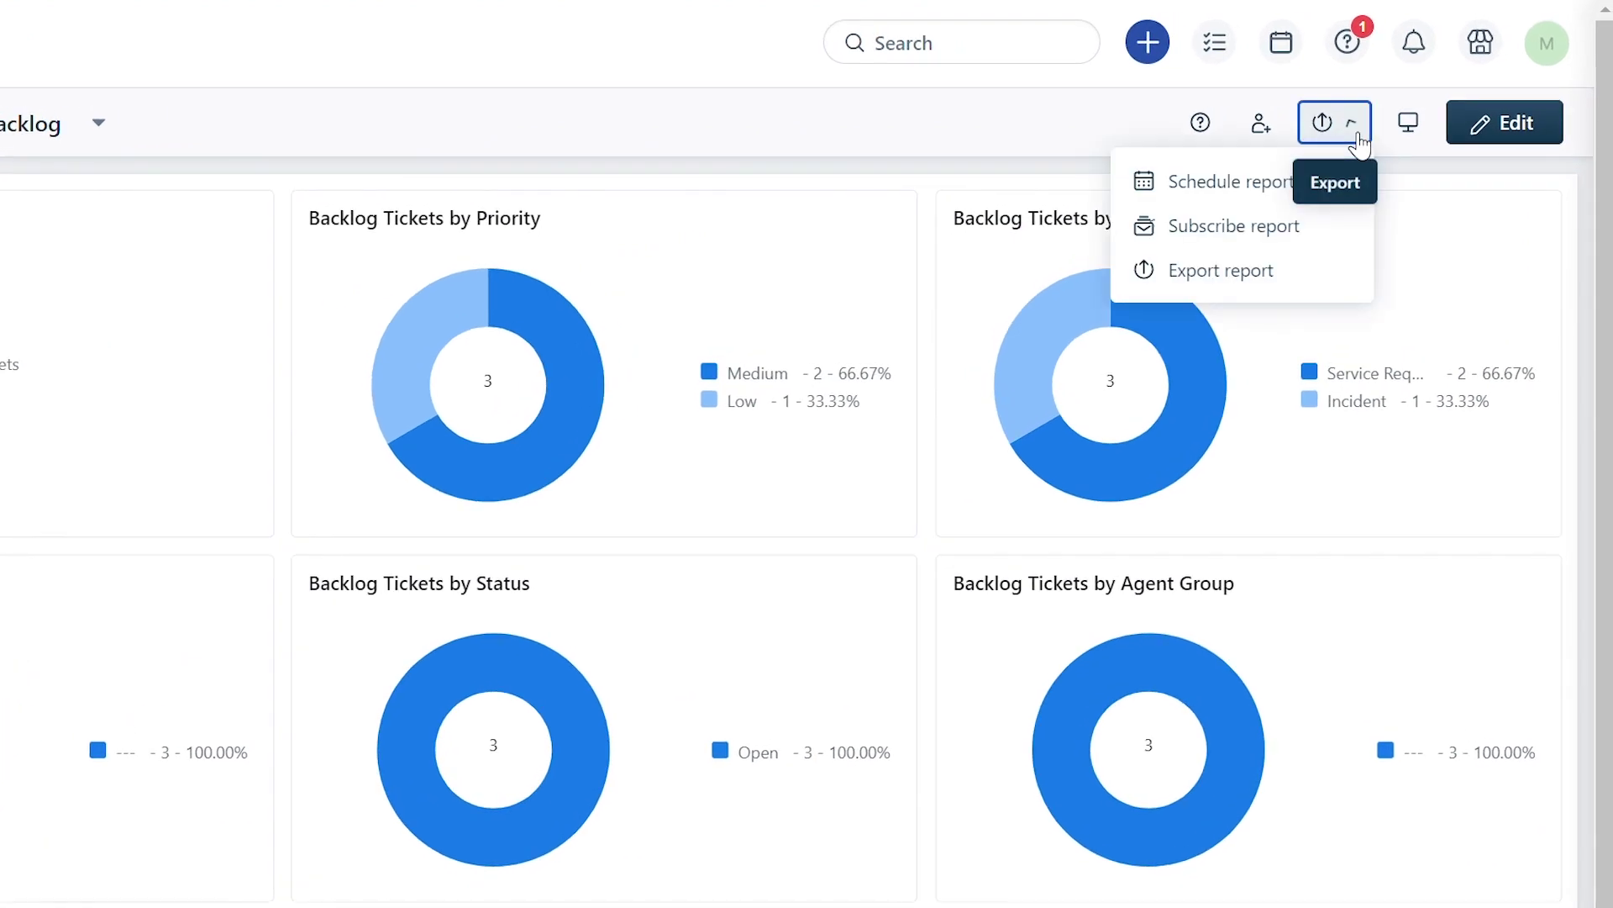
pyautogui.click(1222, 183)
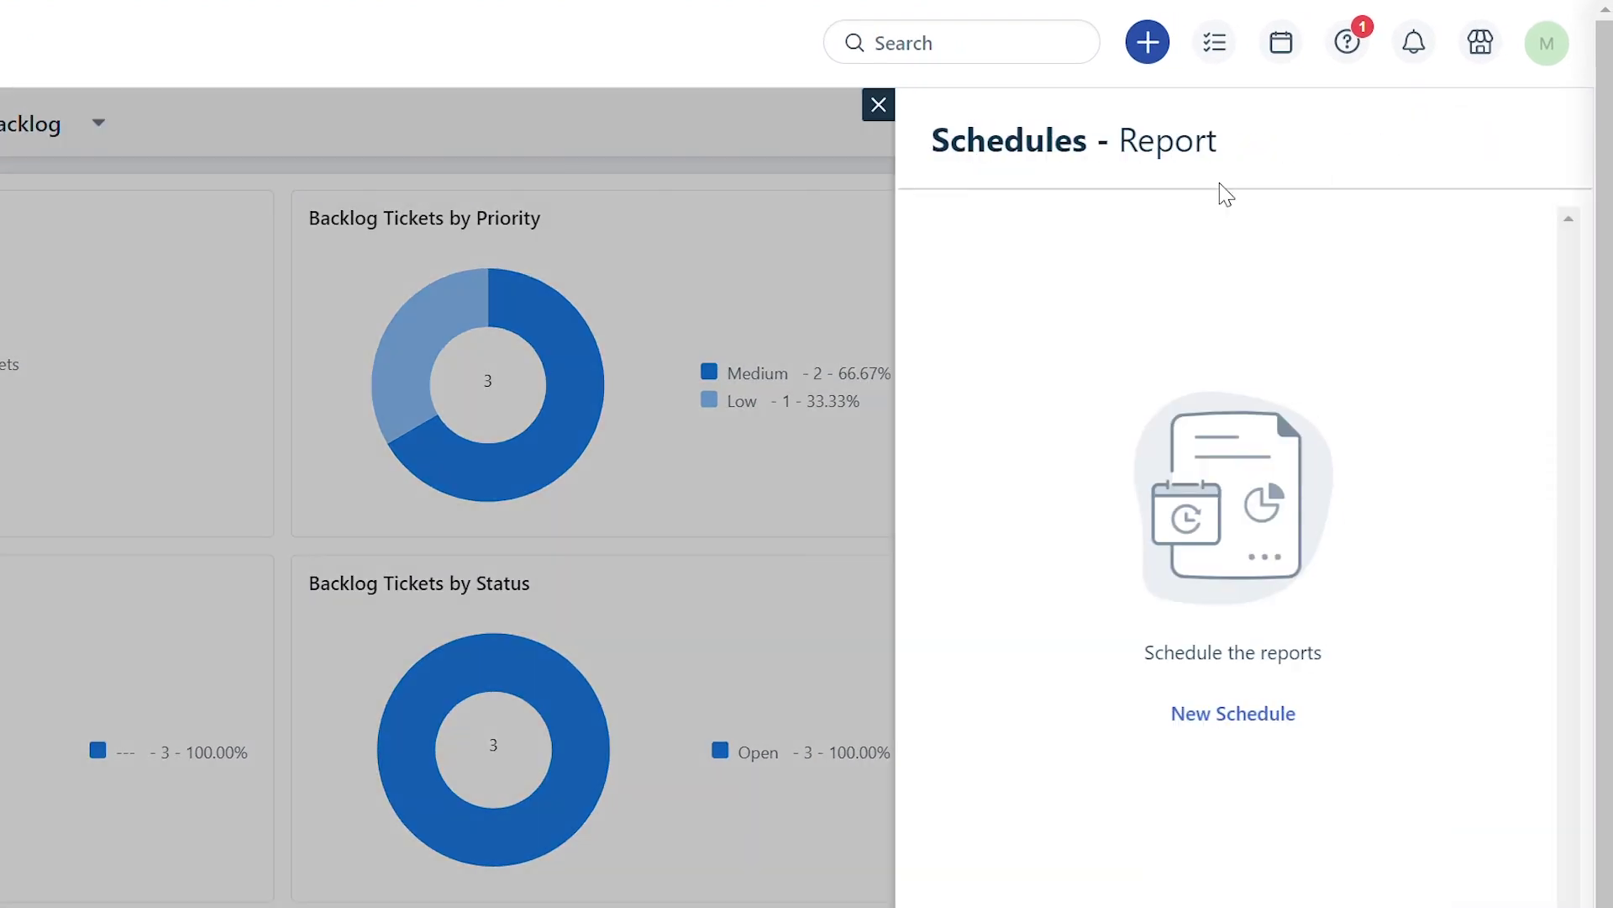
pyautogui.click(1279, 715)
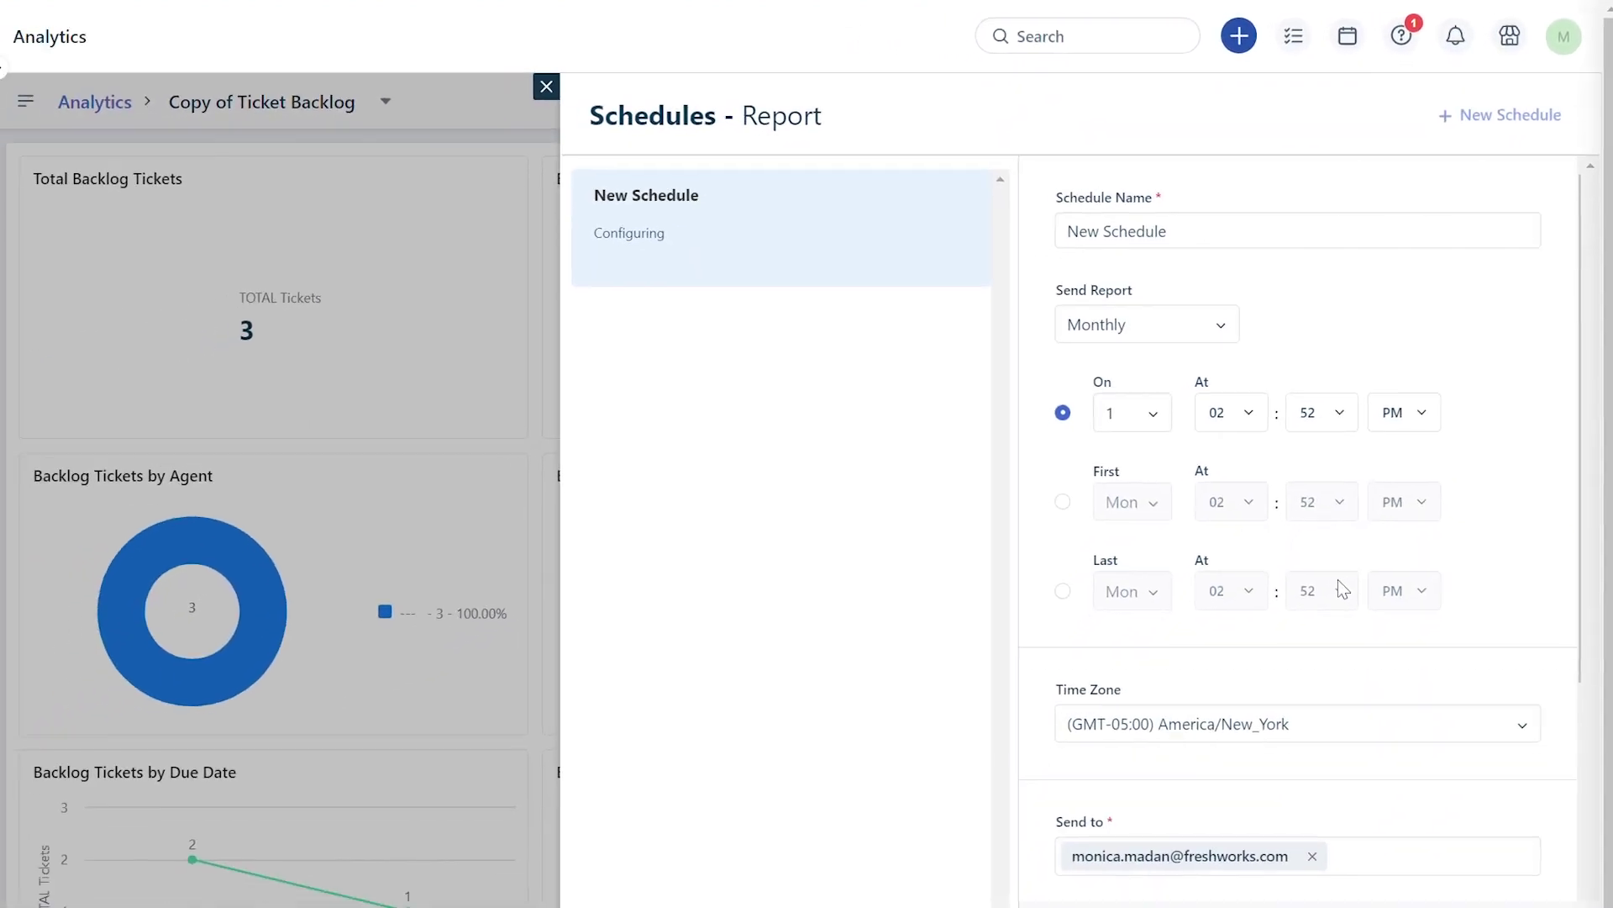
pyautogui.click(1211, 239)
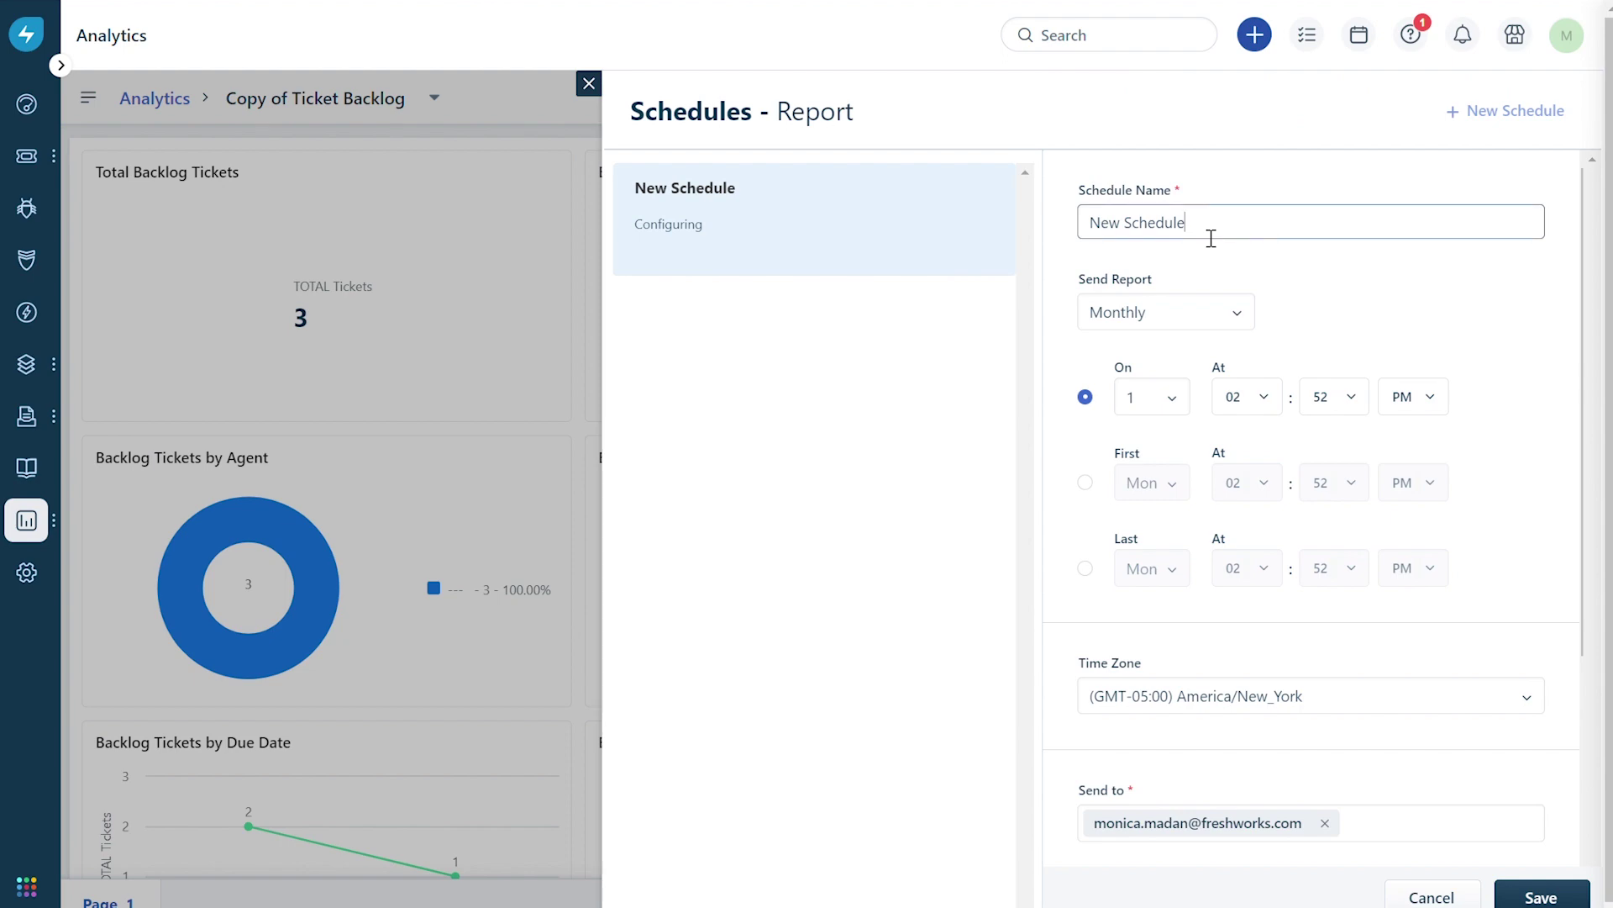
pyautogui.hotkey('ctrl', 'a')
pyautogui.write('Sta')
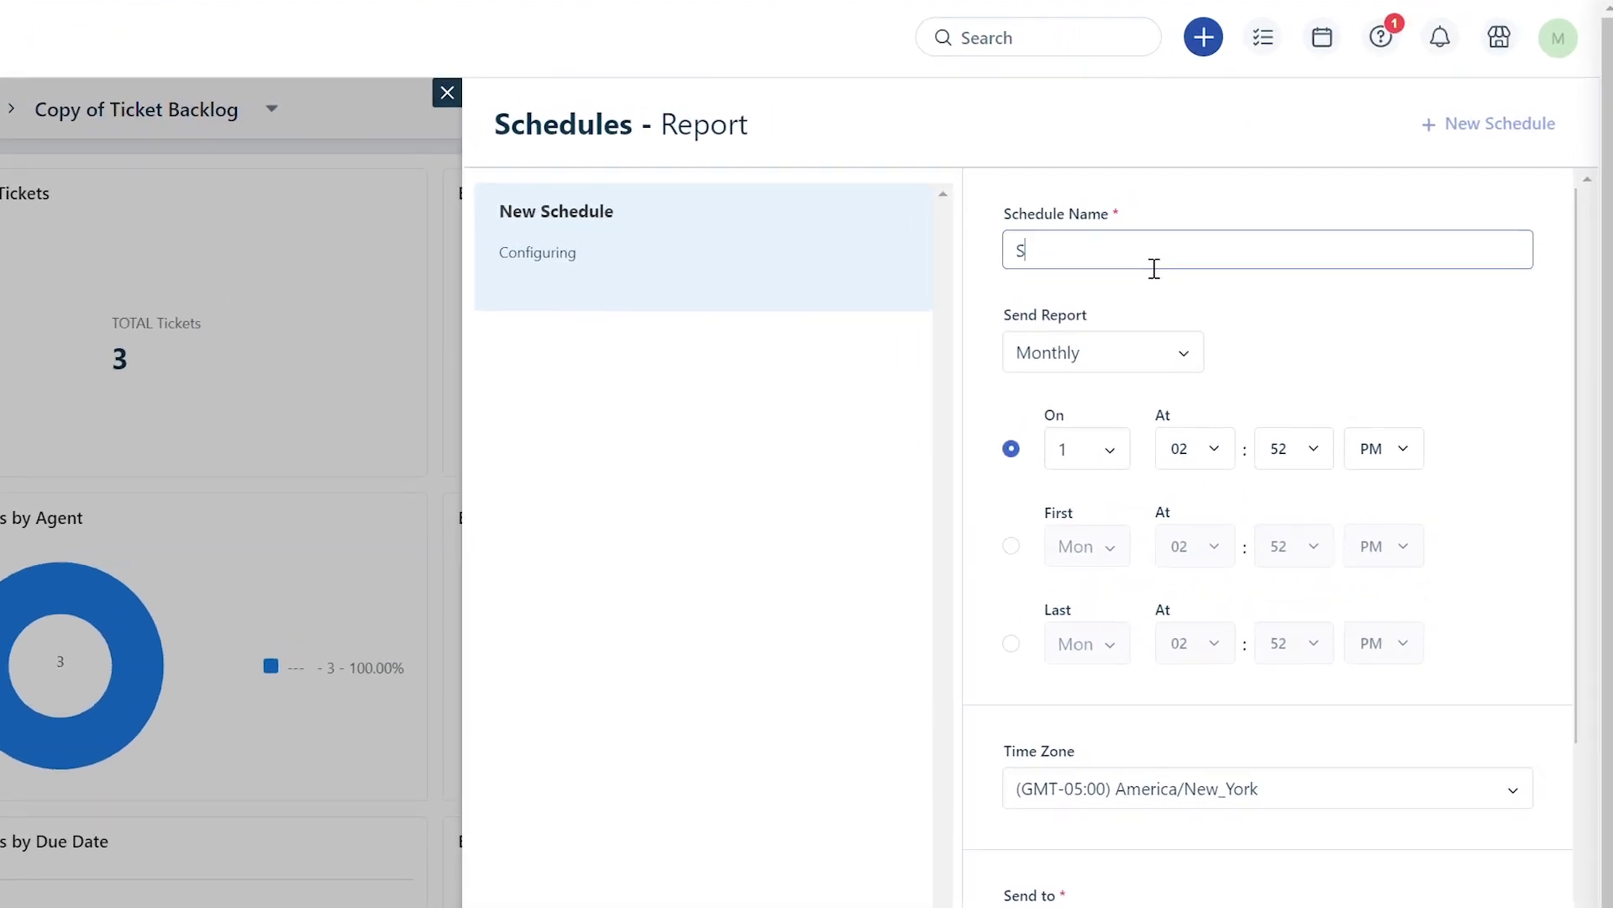
pyautogui.write('rt of Month')
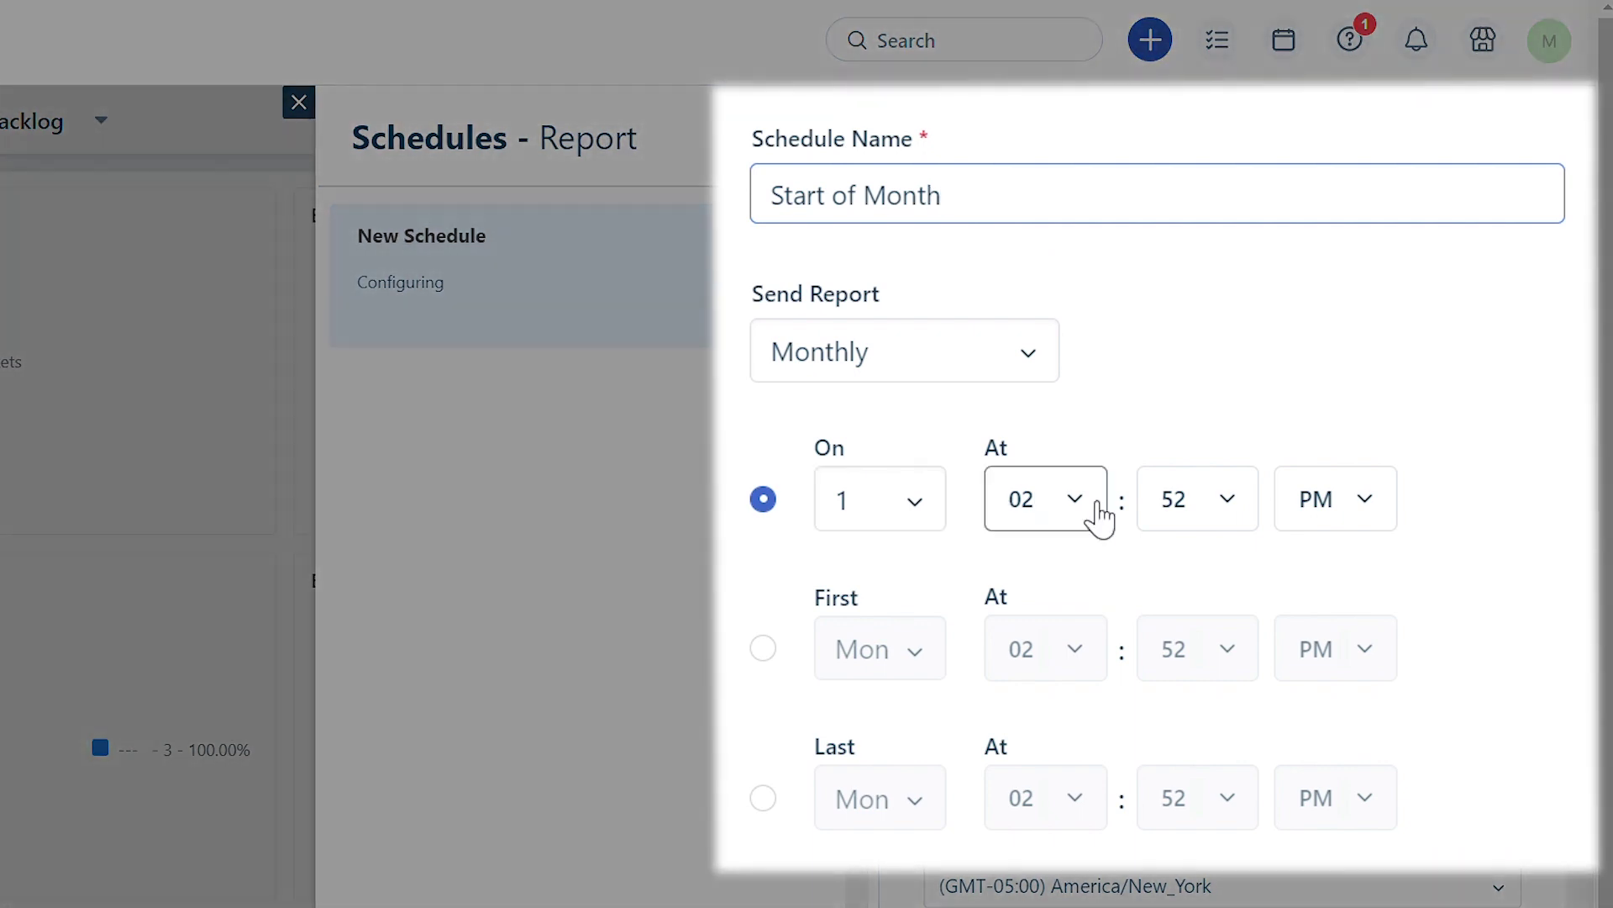
# Set the schedule to send monthly on the 1st at 12:00 AM.
pyautogui.click(1098, 516)
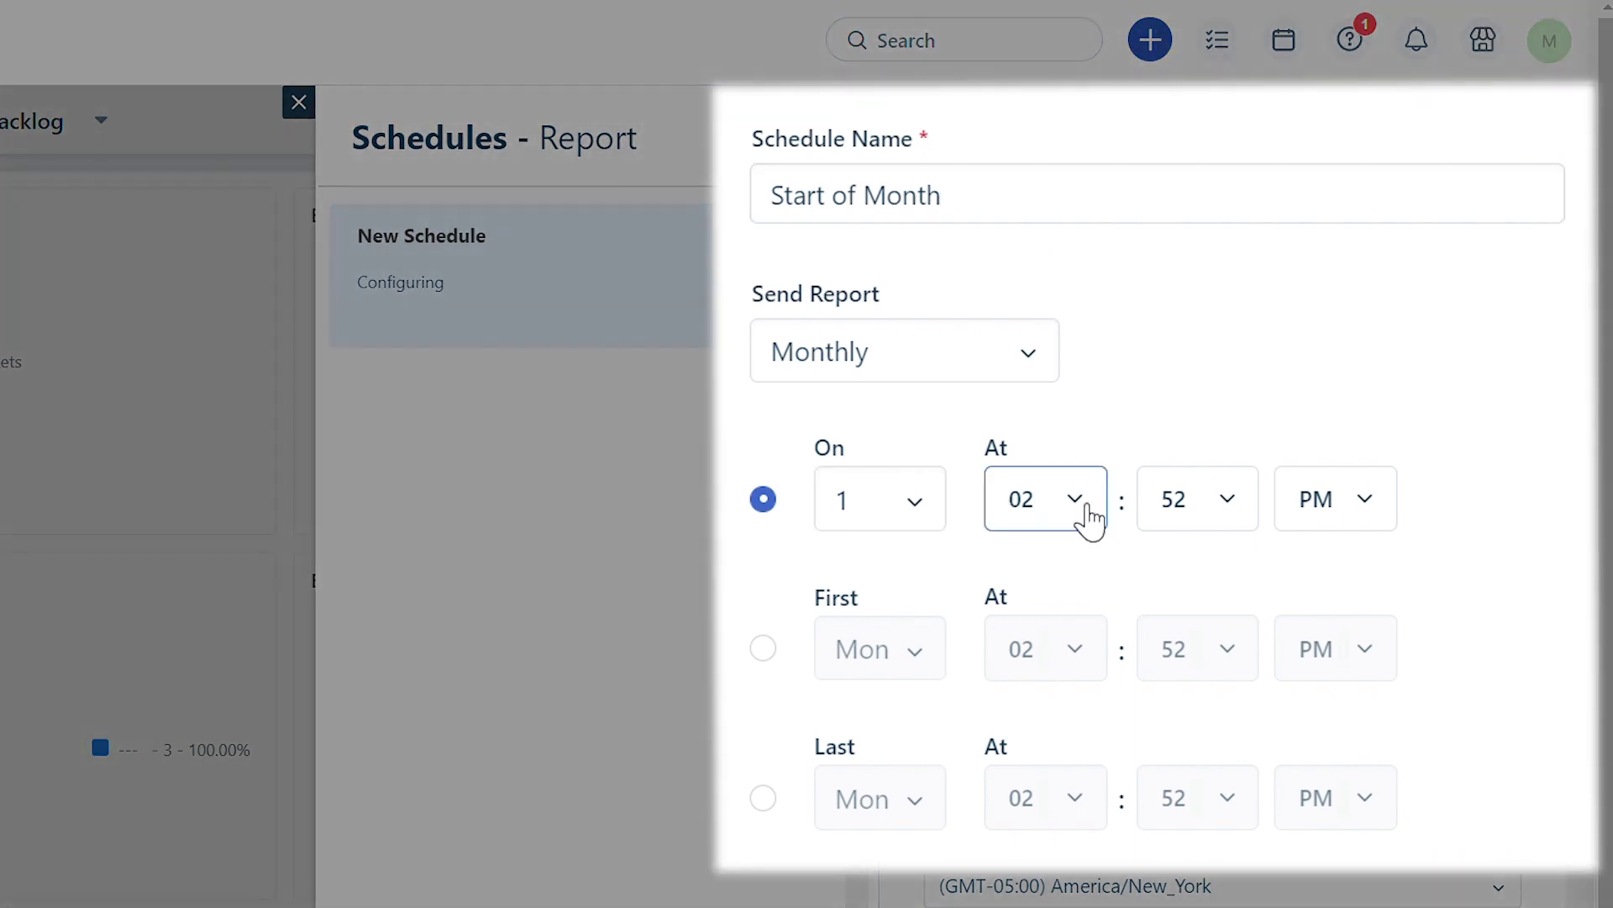
pyautogui.click(1091, 519)
pyautogui.scroll(-3, 1077, 695)
pyautogui.click(1038, 748)
pyautogui.click(1228, 515)
pyautogui.scroll(-3, 1221, 668)
pyautogui.scroll(15, 1221, 666)
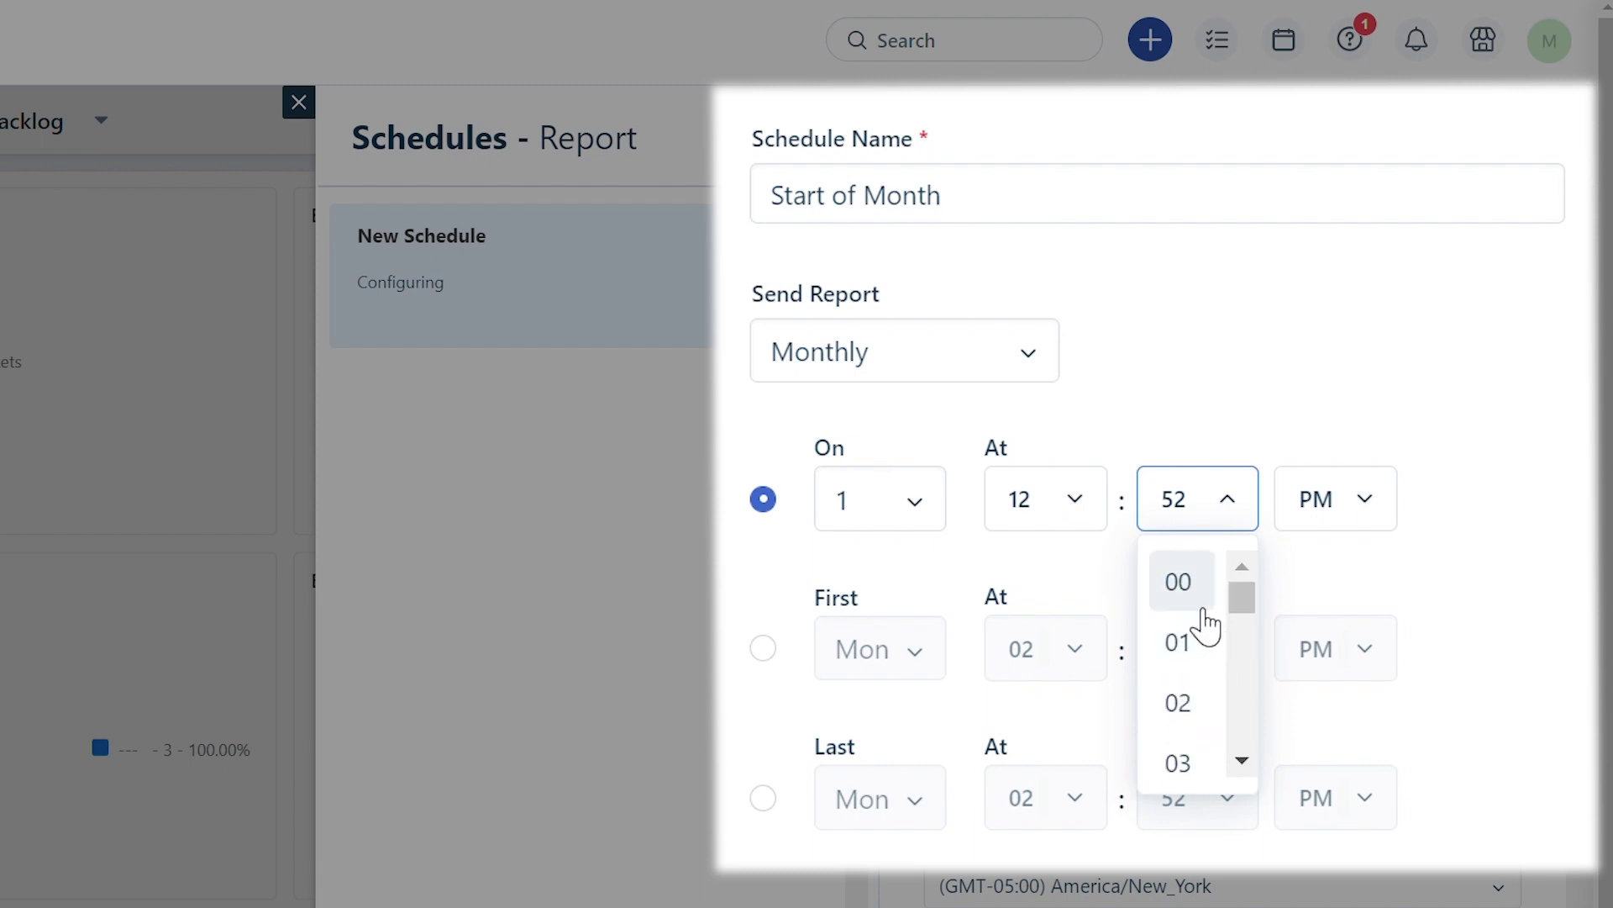
pyautogui.click(1181, 592)
pyautogui.click(1354, 517)
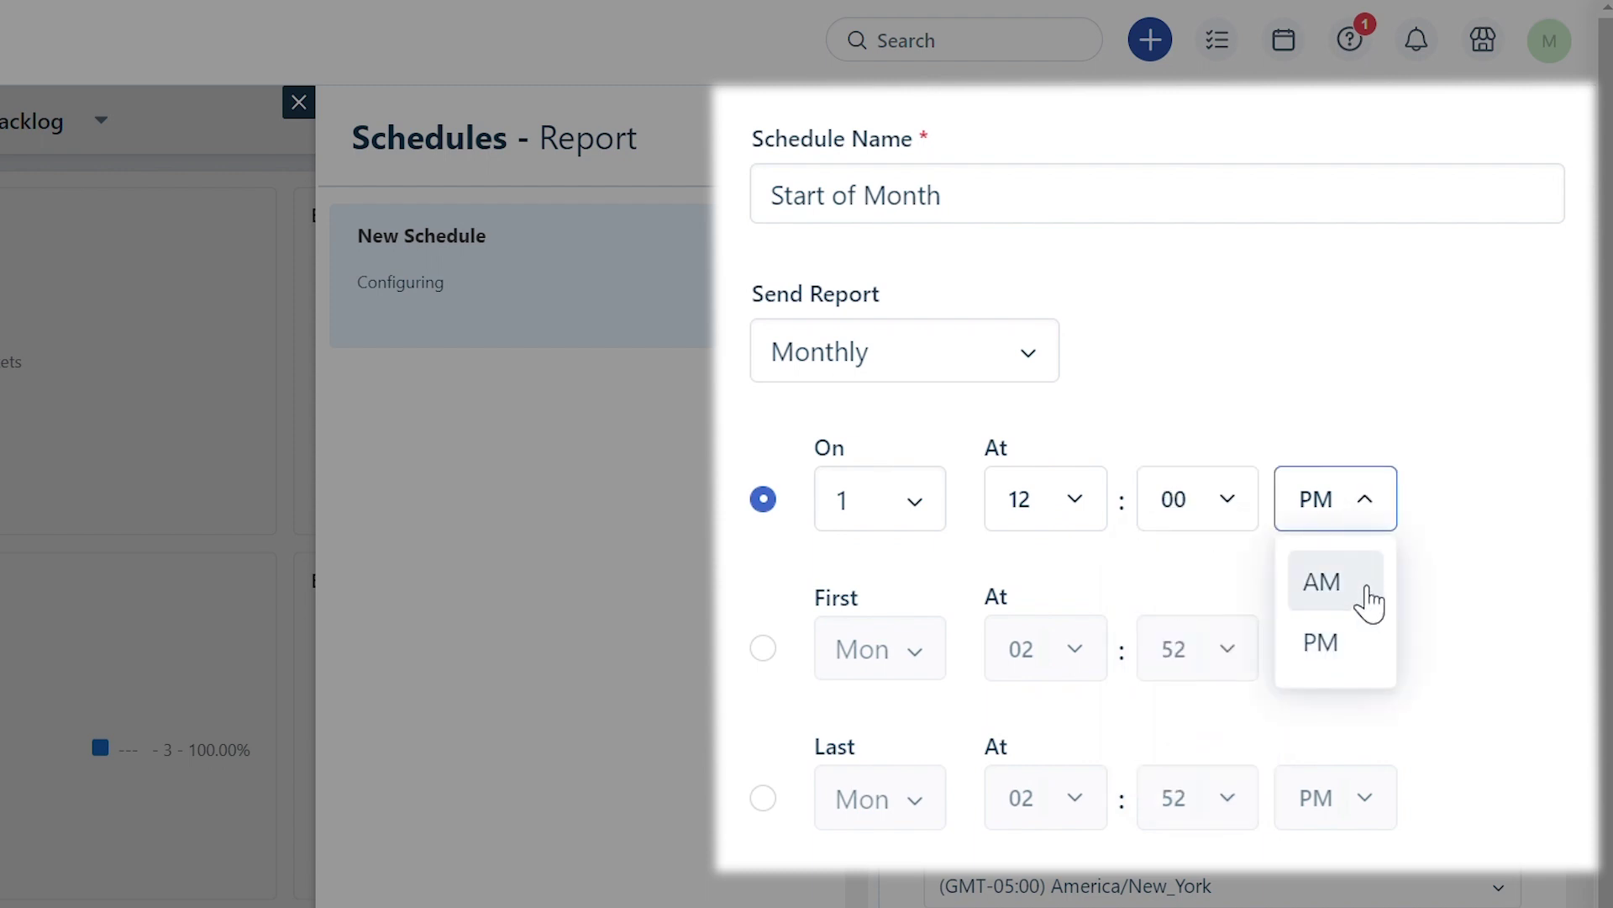
pyautogui.click(1370, 604)
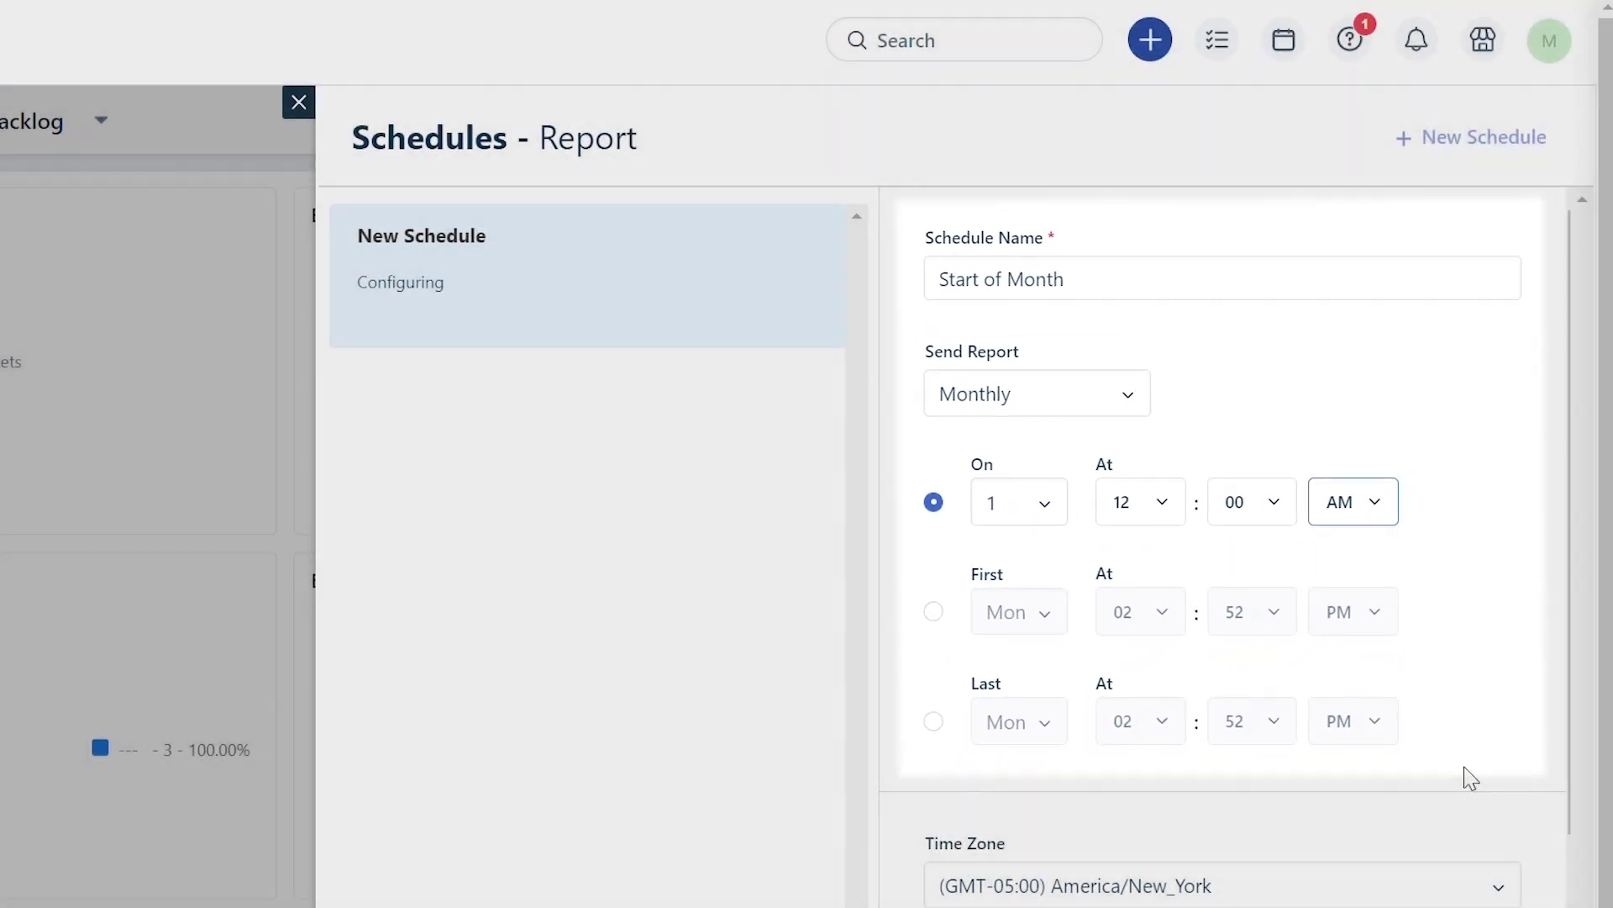
pyautogui.scroll(-4, 1463, 774)
# Add a second recipient's e-mail address to Send to and save the Start of Month schedule.
pyautogui.click(1367, 687)
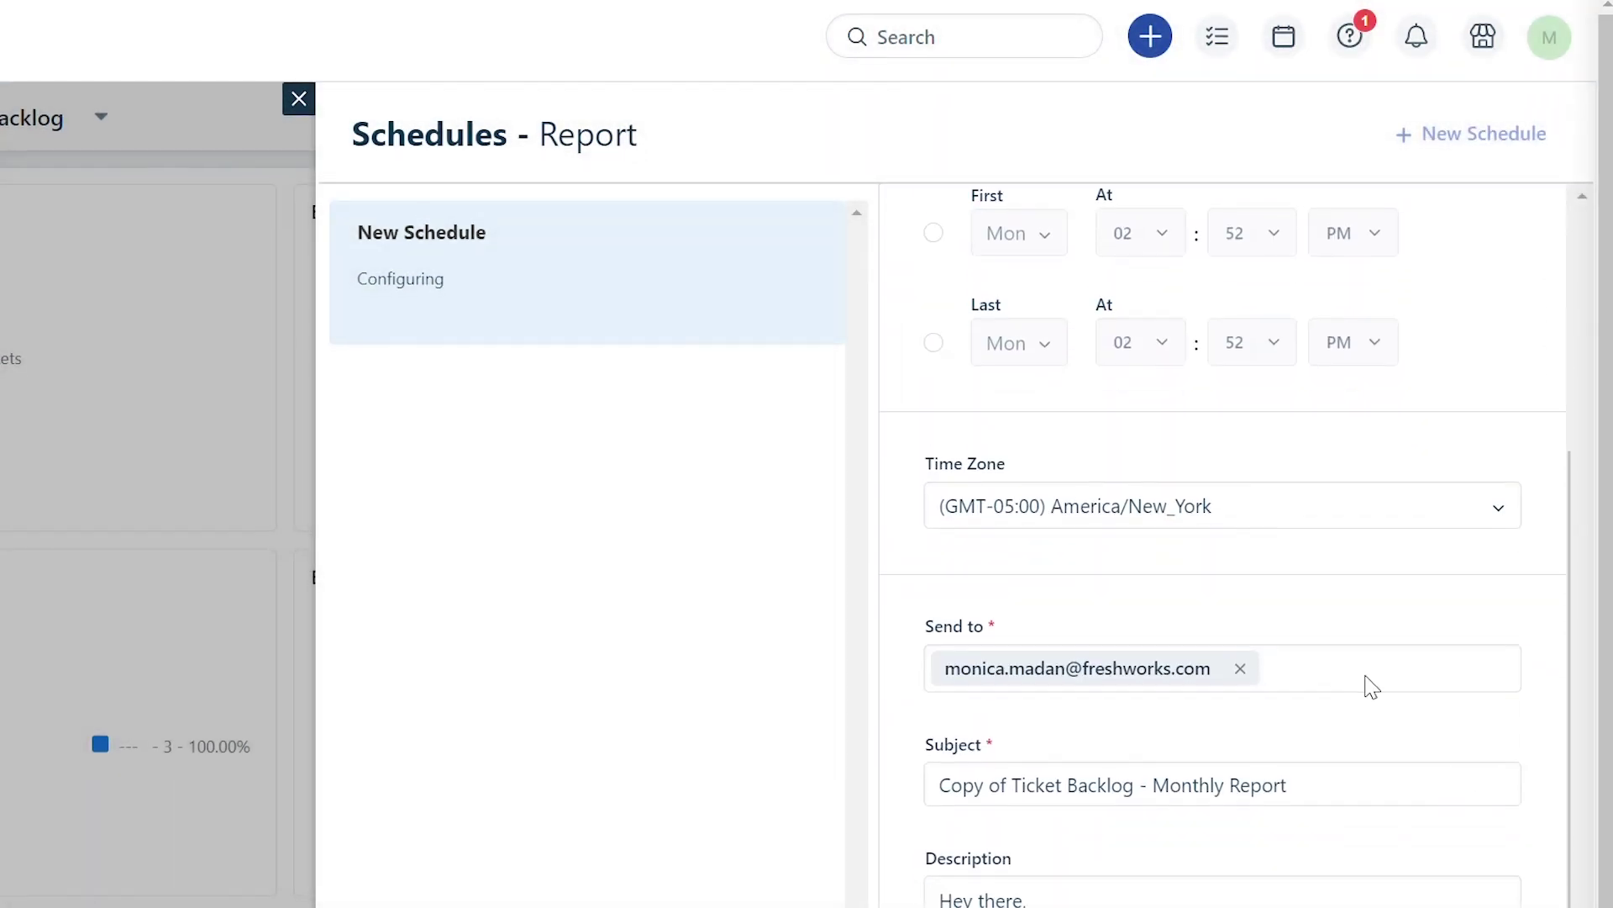
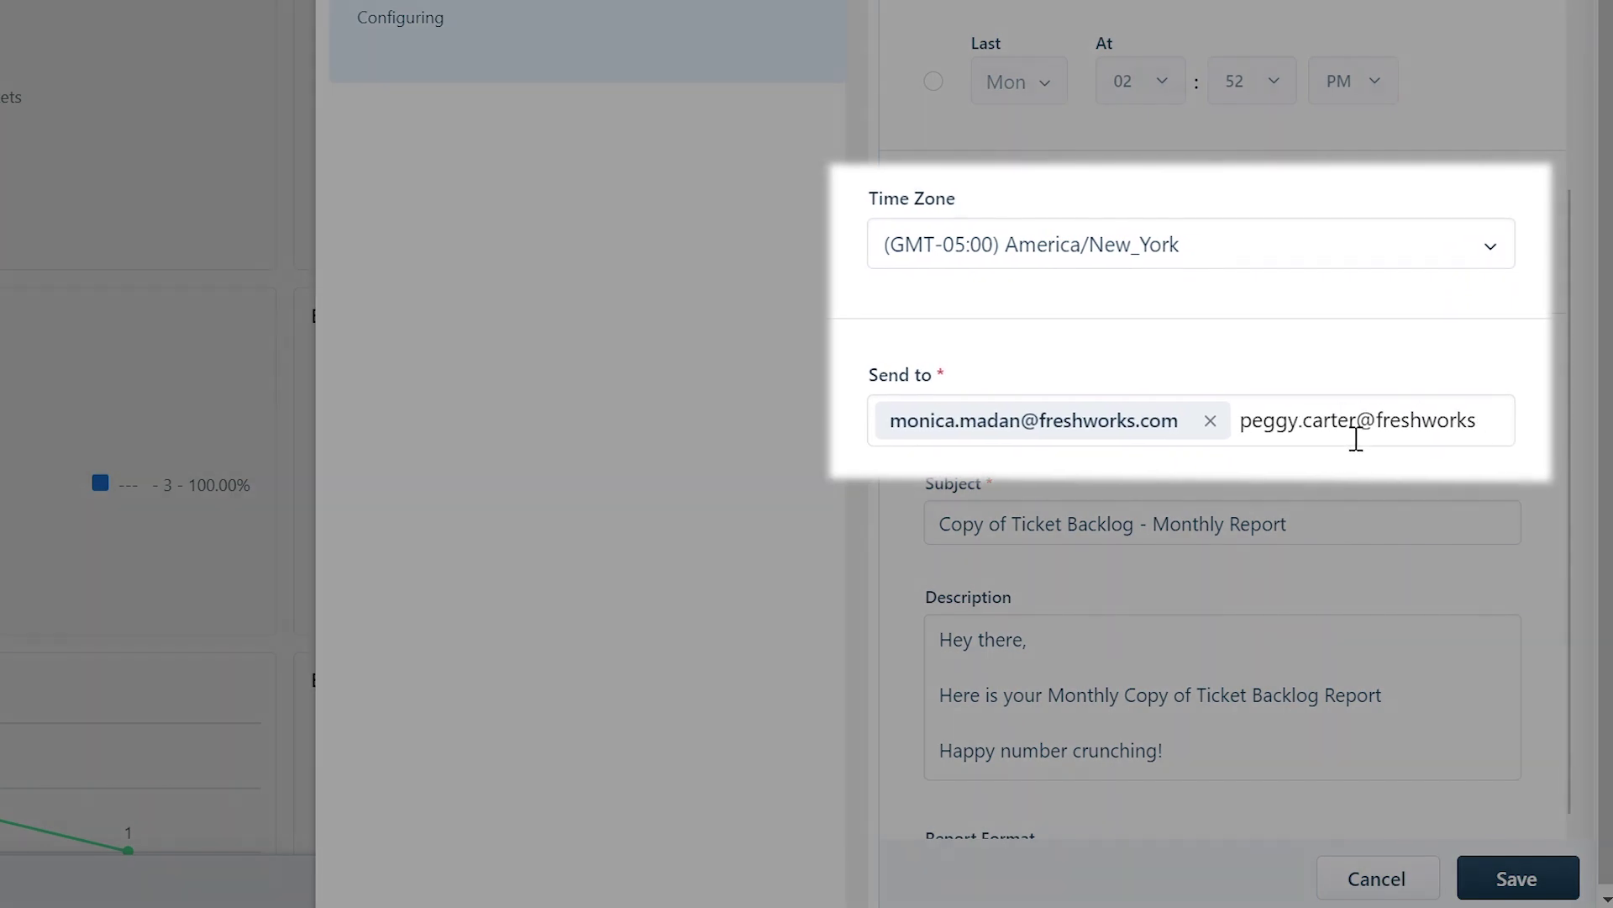
pyautogui.press('Return')
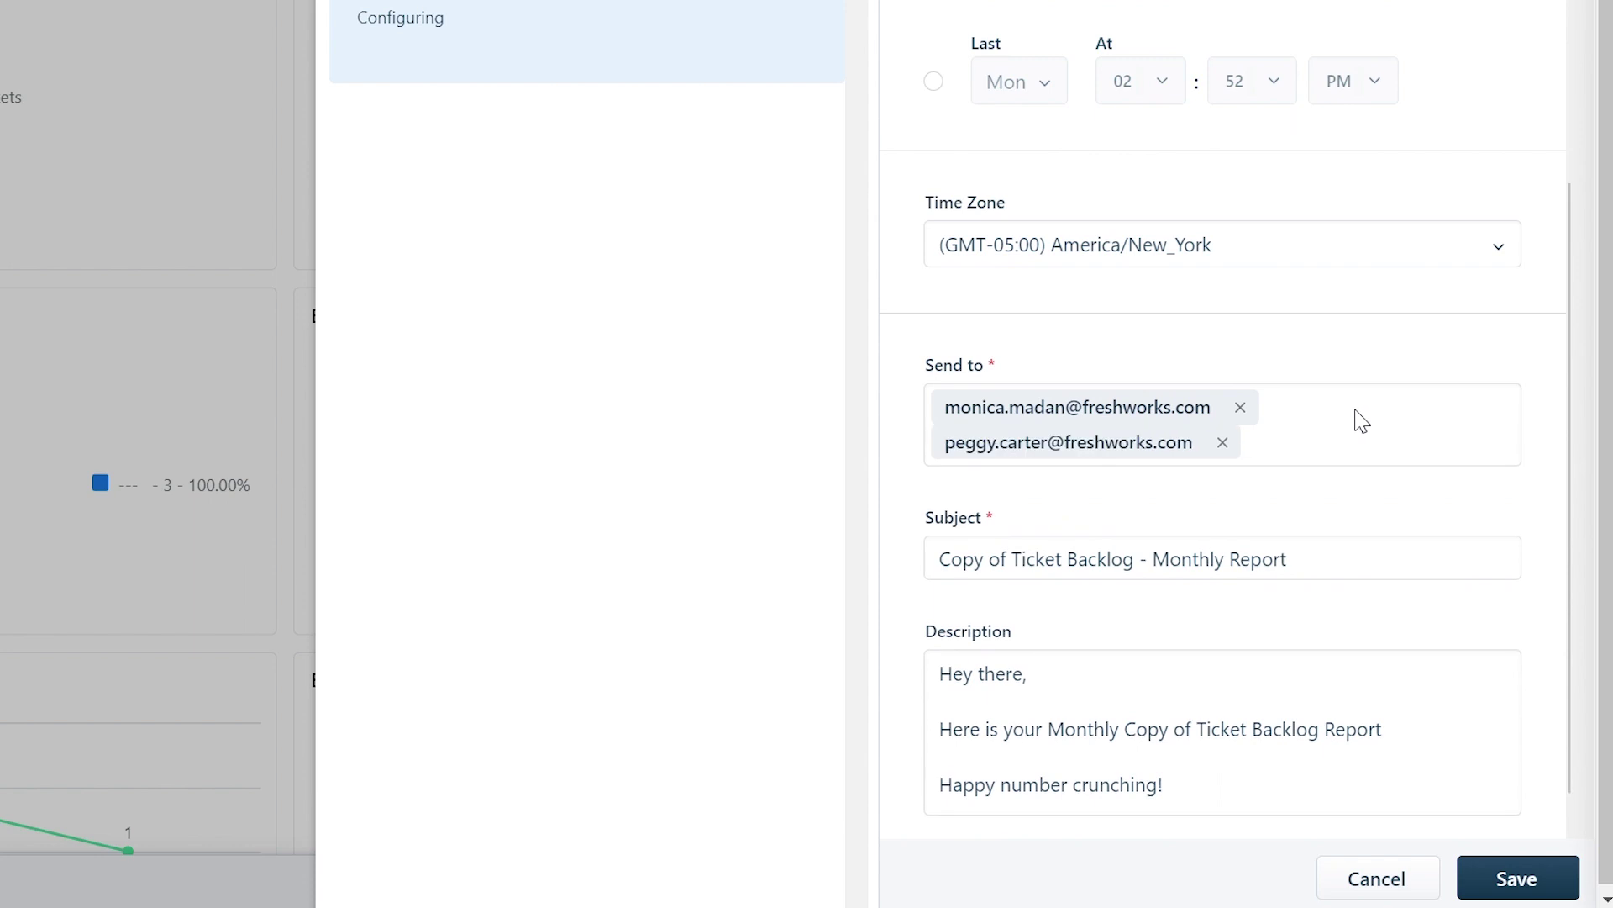
pyautogui.scroll(-2, 1361, 579)
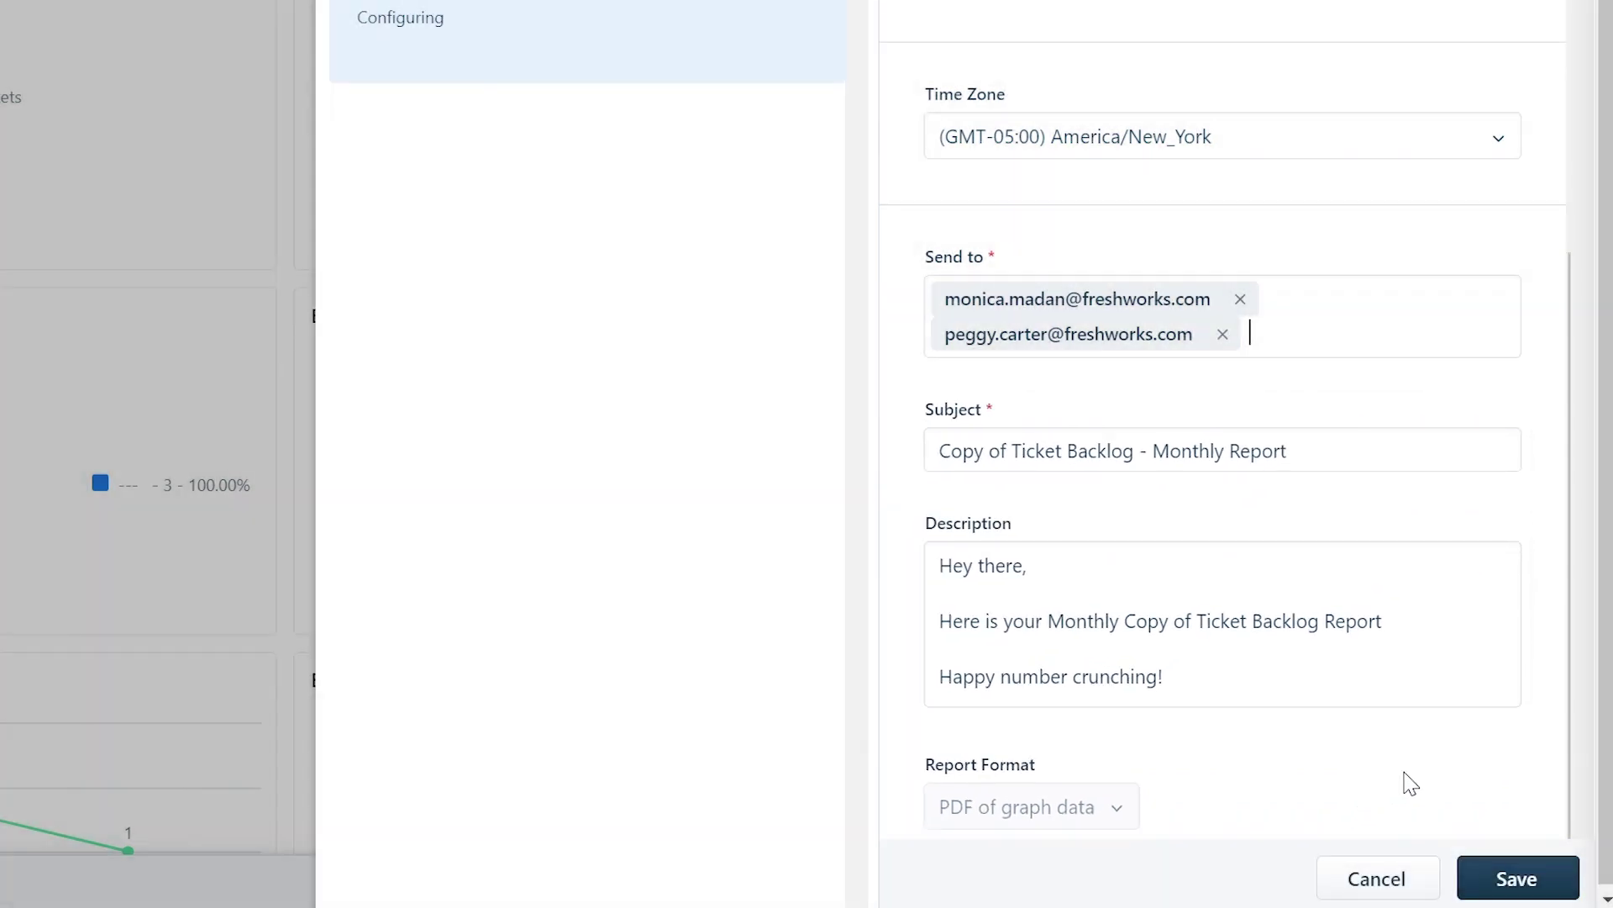
pyautogui.click(1525, 883)
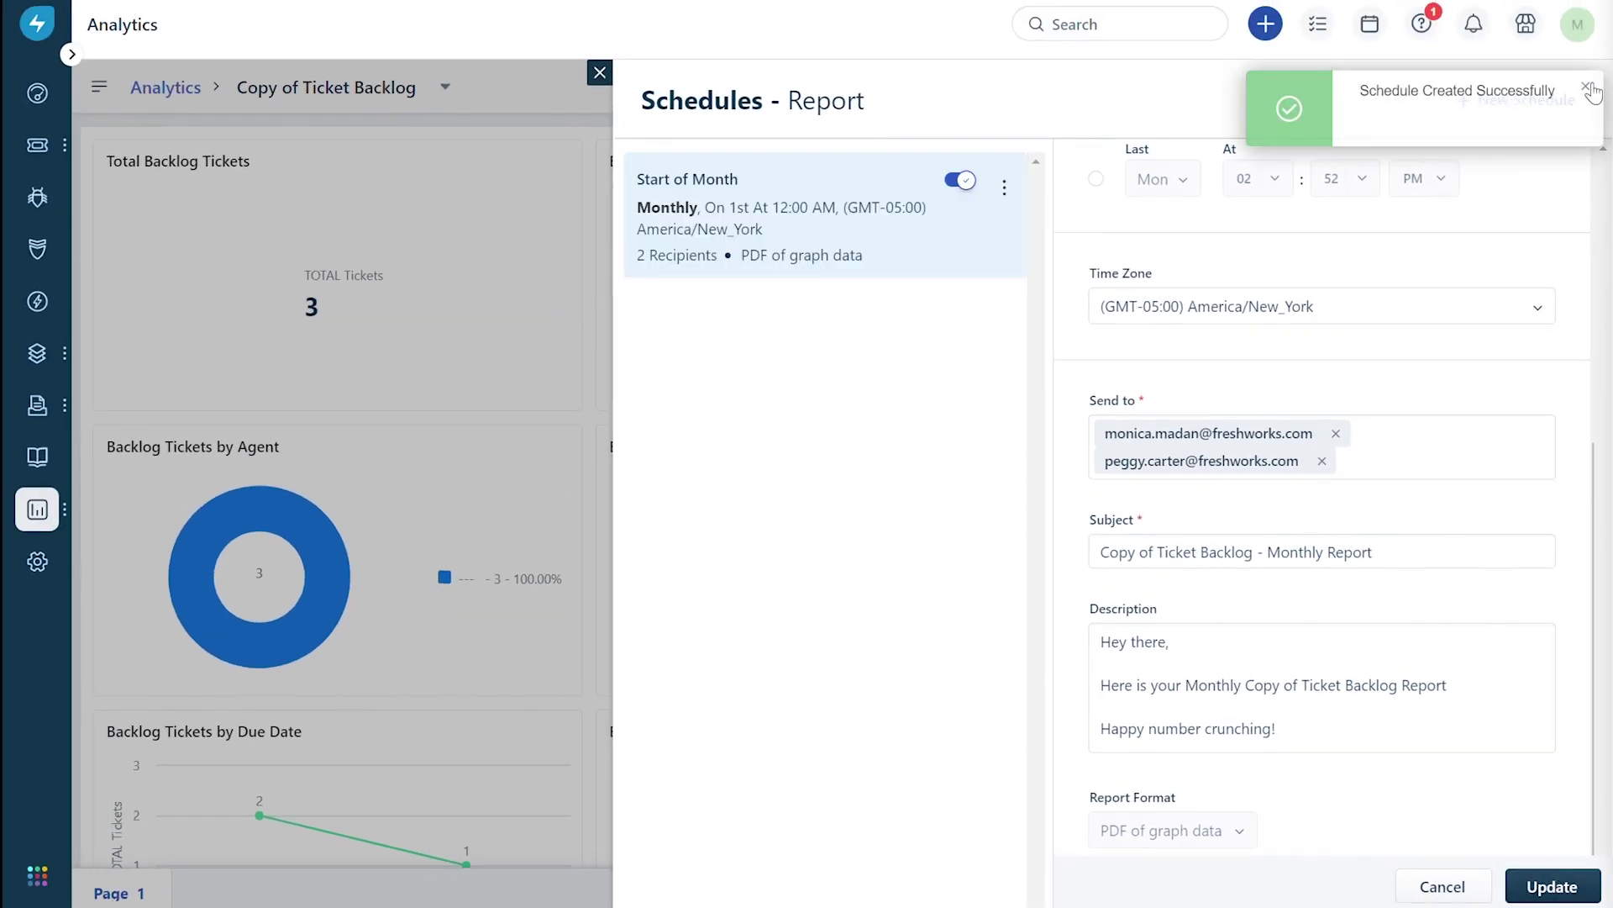
# Start a second report schedule for End of month, clearing its default name.
pyautogui.click(1546, 102)
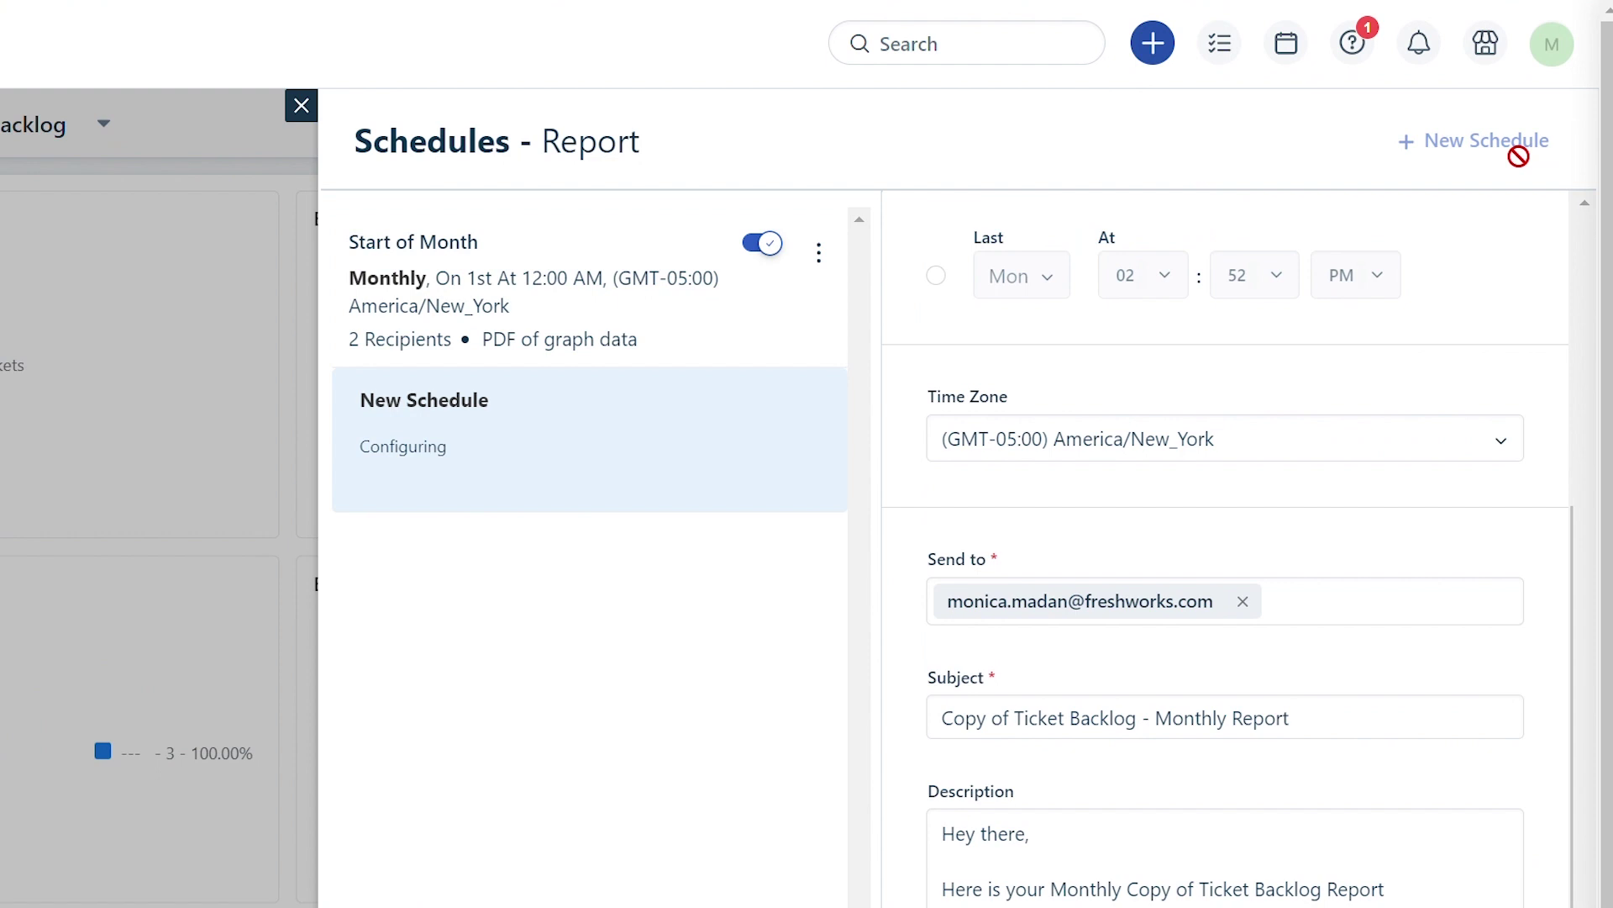
pyautogui.scroll(5, 1318, 382)
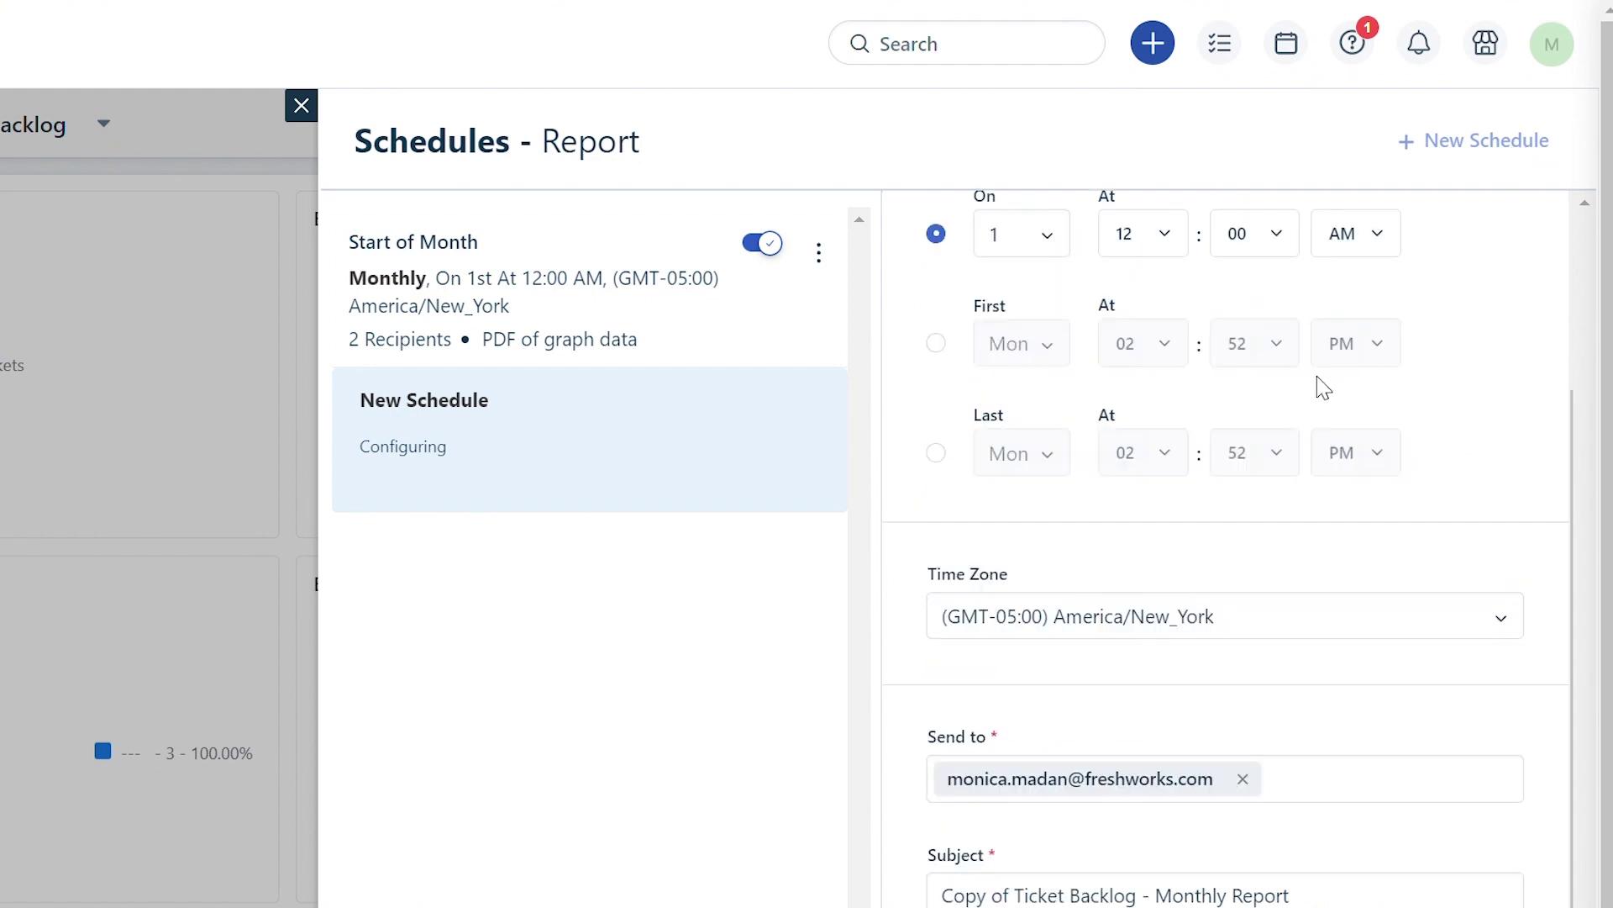
pyautogui.click(1127, 302)
pyautogui.hotkey('ctrl', 'a')
pyautogui.press('BackSpace')
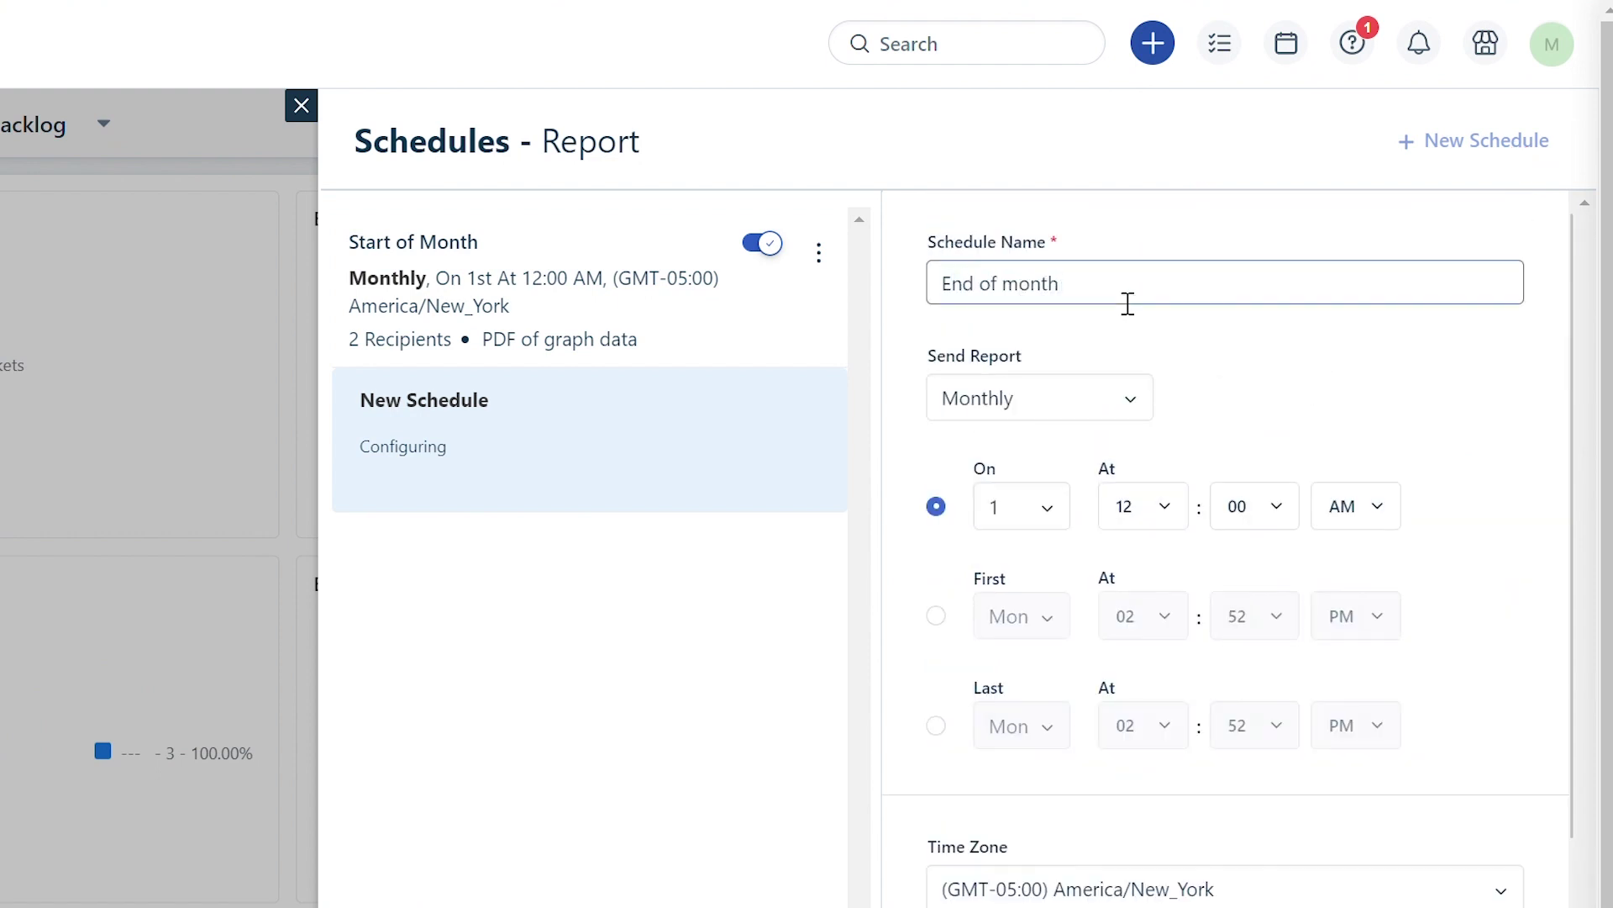
pyautogui.scroll(-2, 1033, 336)
# Set the schedule to send on the last day of the month at 11:59 PM.
pyautogui.click(1031, 353)
pyautogui.scroll(-5, 1037, 579)
pyautogui.click(1025, 639)
pyautogui.click(1164, 379)
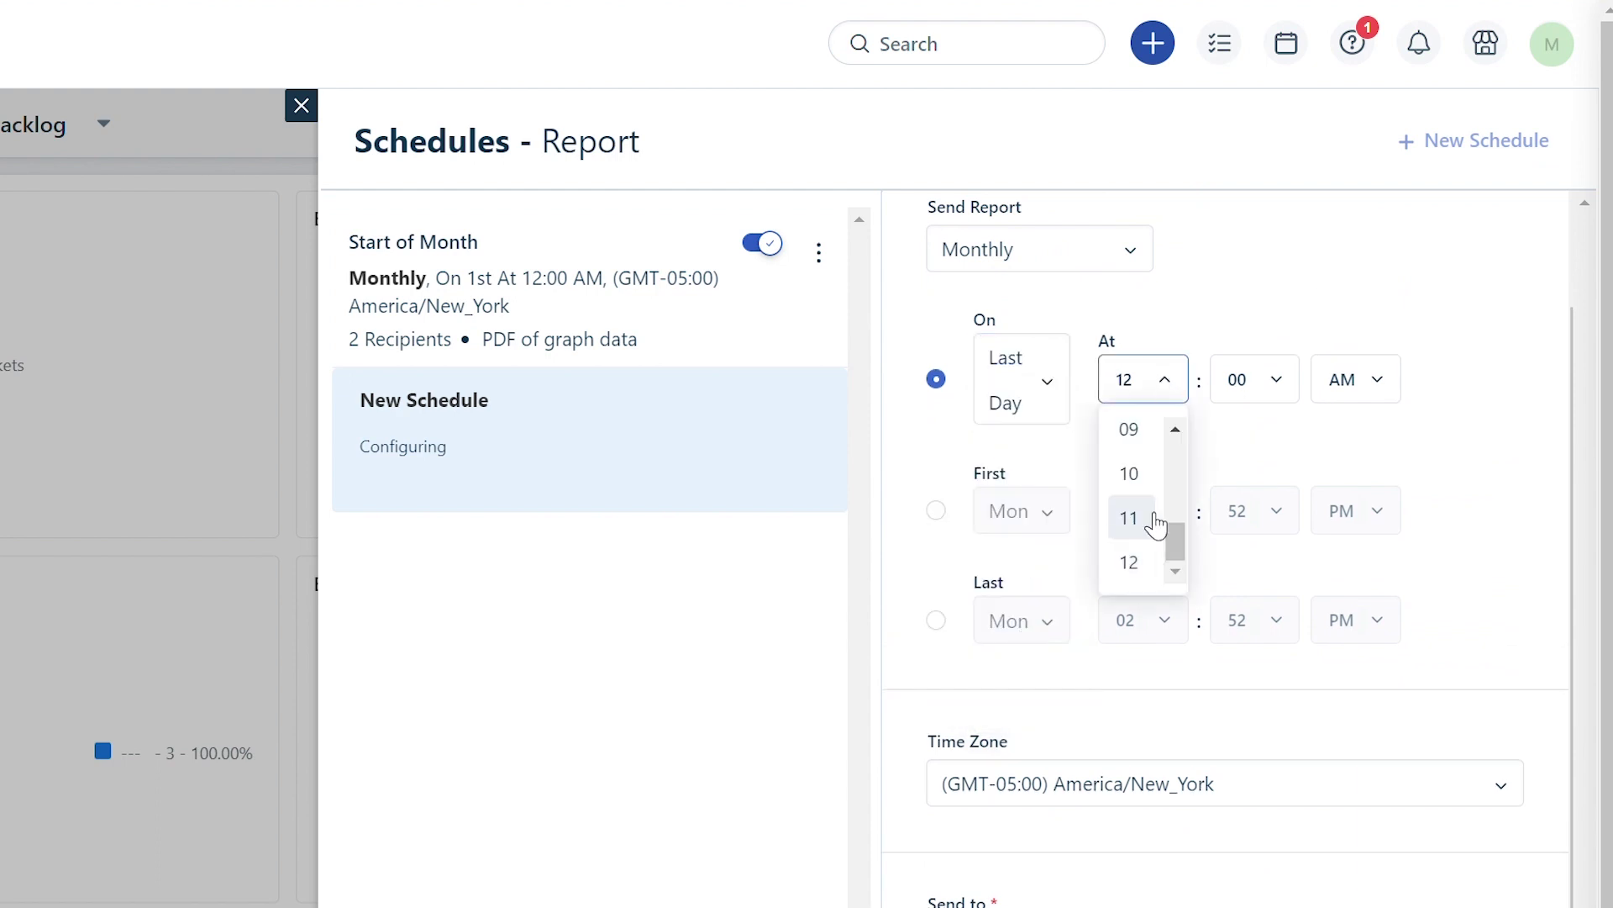
pyautogui.click(1156, 523)
pyautogui.click(1145, 396)
pyautogui.click(1138, 526)
pyautogui.click(1254, 379)
pyautogui.scroll(-10, 1255, 504)
pyautogui.click(1257, 565)
pyautogui.scroll(-4, 1493, 511)
# Add a second recipient's e-mail address, save the End of month schedule, and close Schedules.
pyautogui.click(1317, 613)
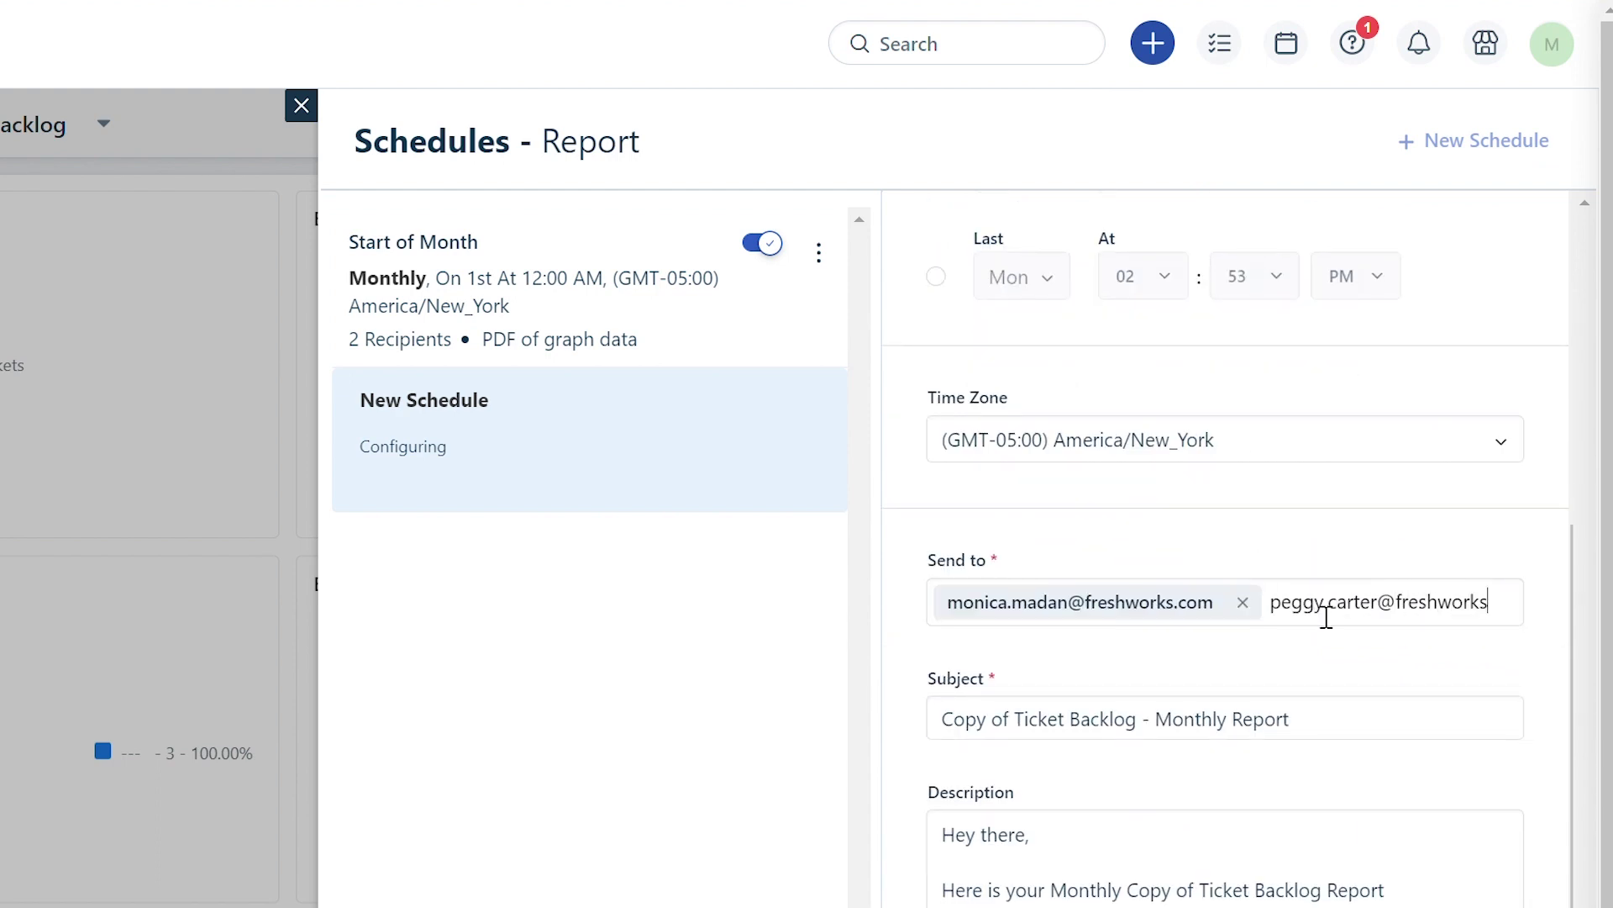
pyautogui.press('Return')
pyautogui.scroll(-5, 1289, 692)
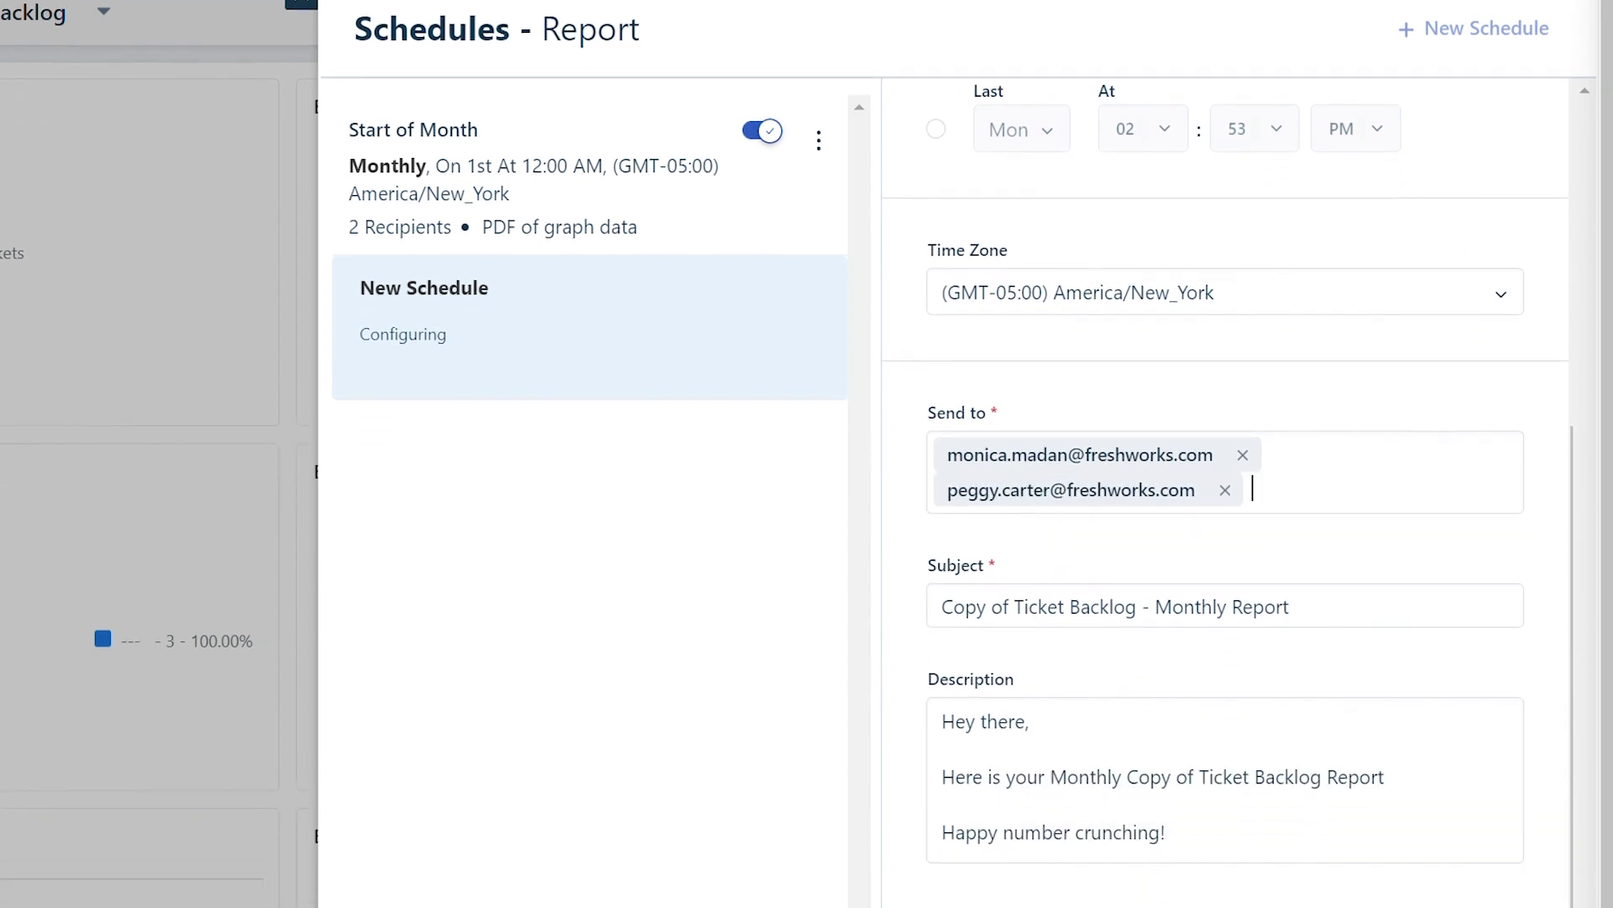
pyautogui.click(1549, 889)
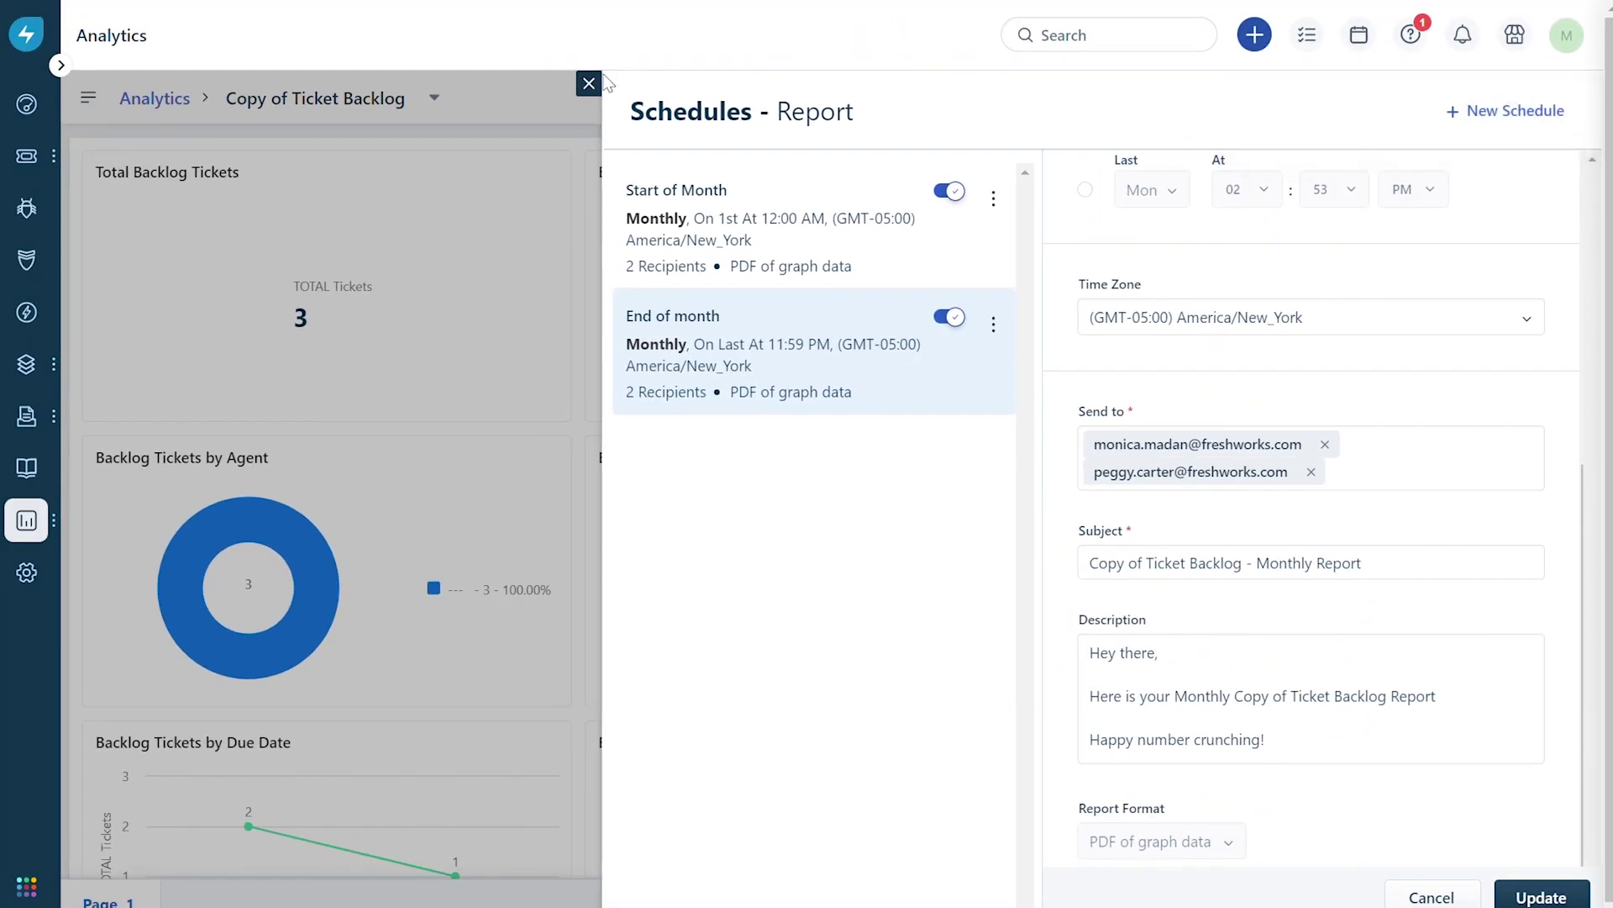
pyautogui.click(589, 84)
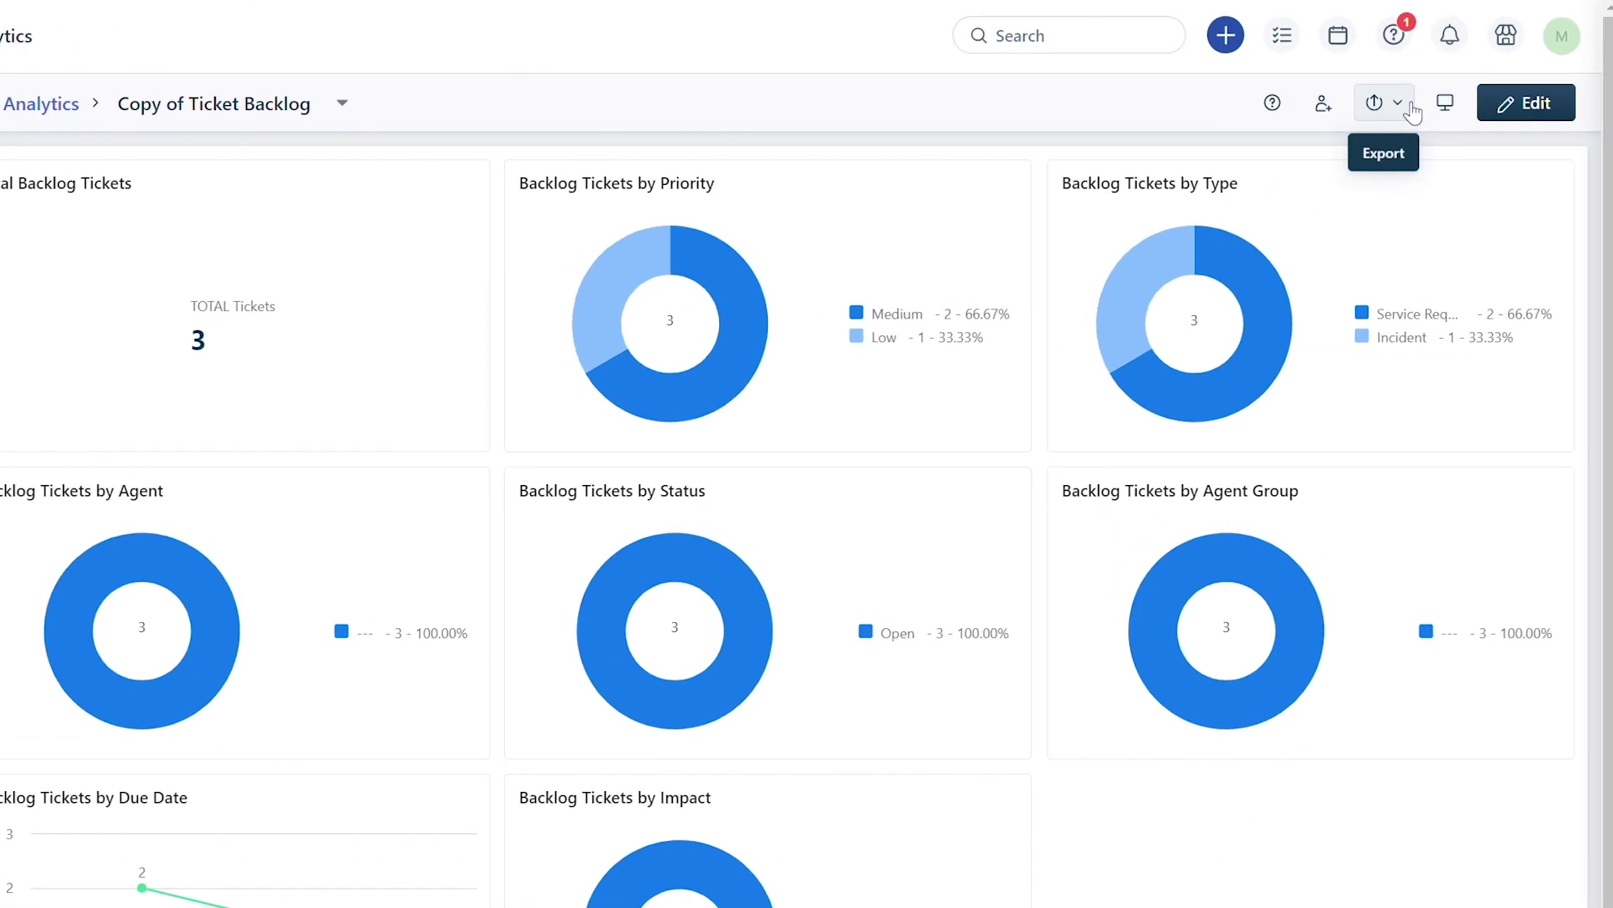
# Start a subscription to the report, delivered weekly on Fridays instead of Mondays.
pyautogui.click(1410, 110)
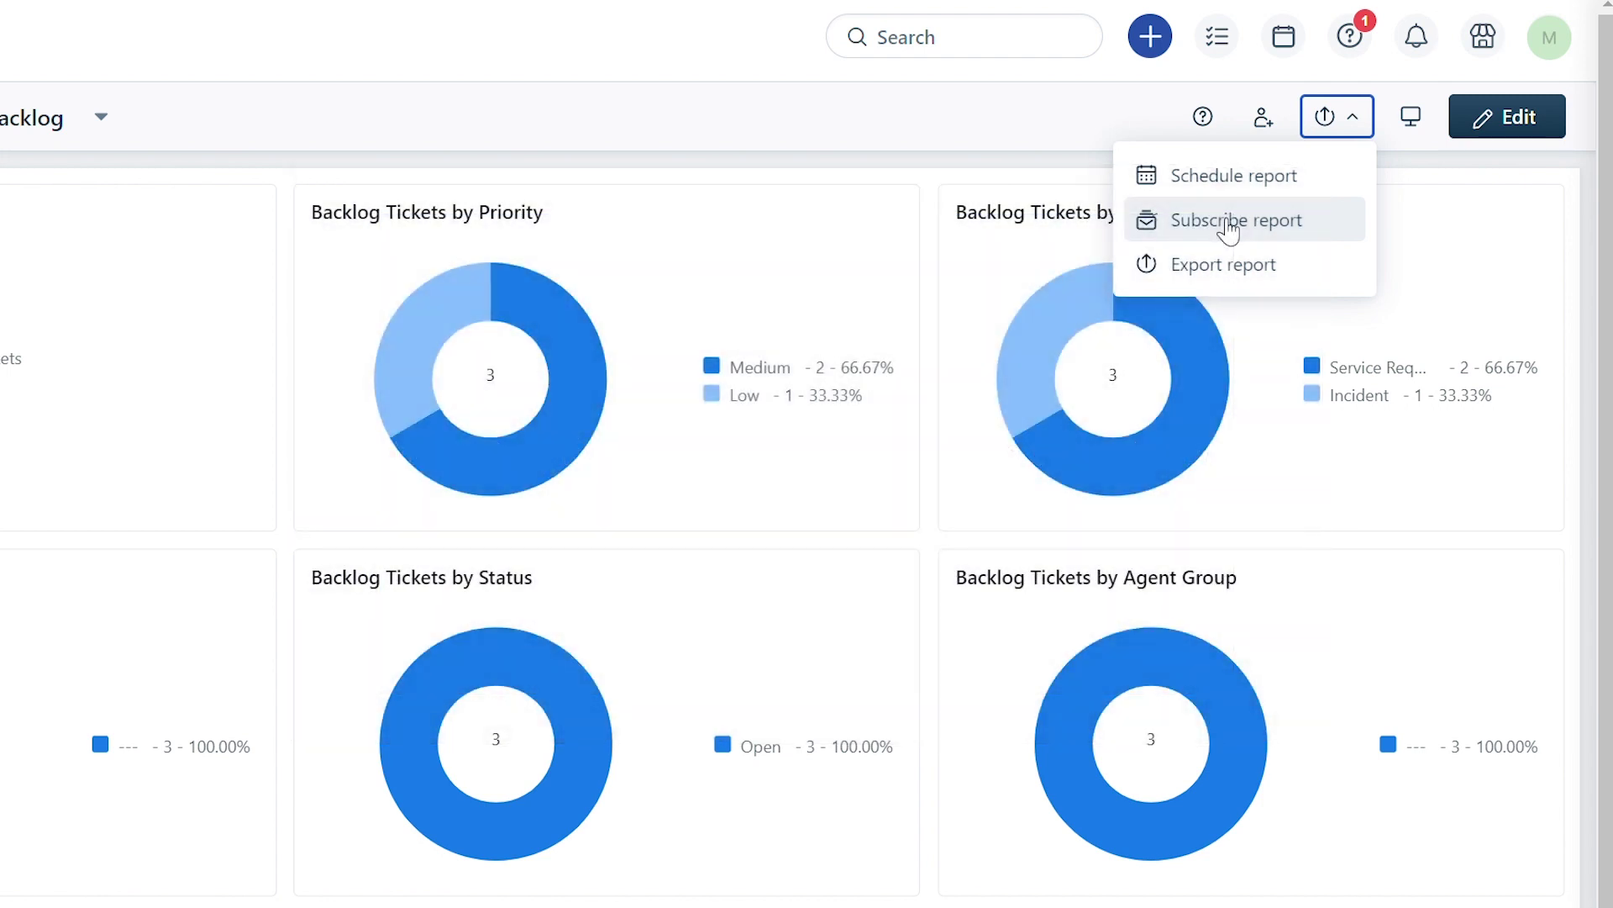
pyautogui.click(1228, 226)
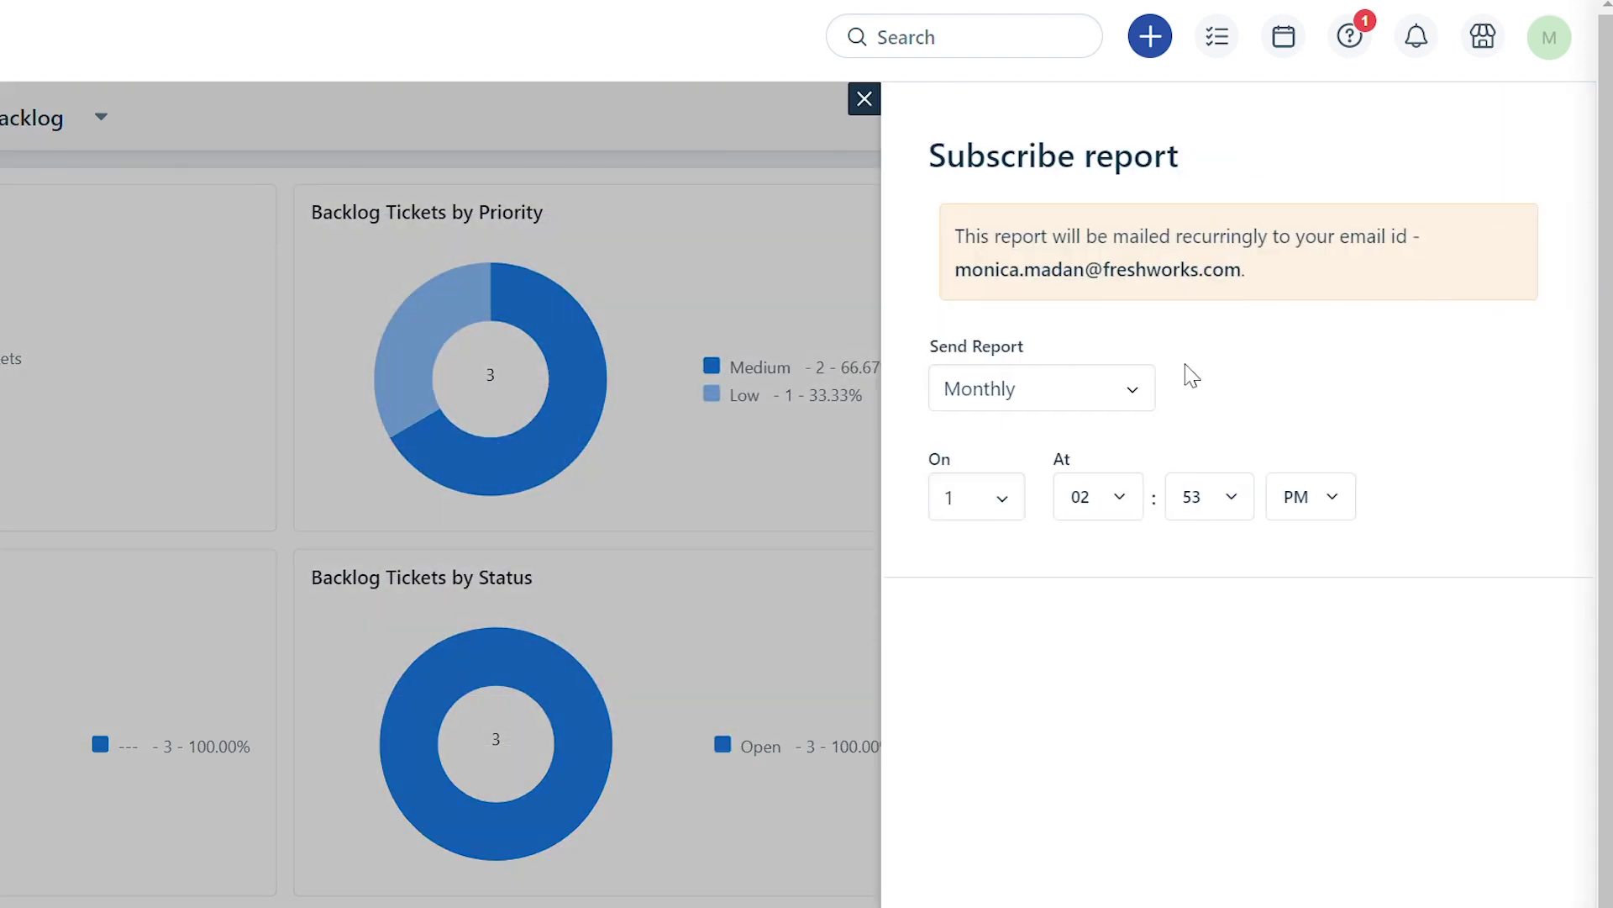
pyautogui.click(1141, 388)
pyautogui.click(1062, 492)
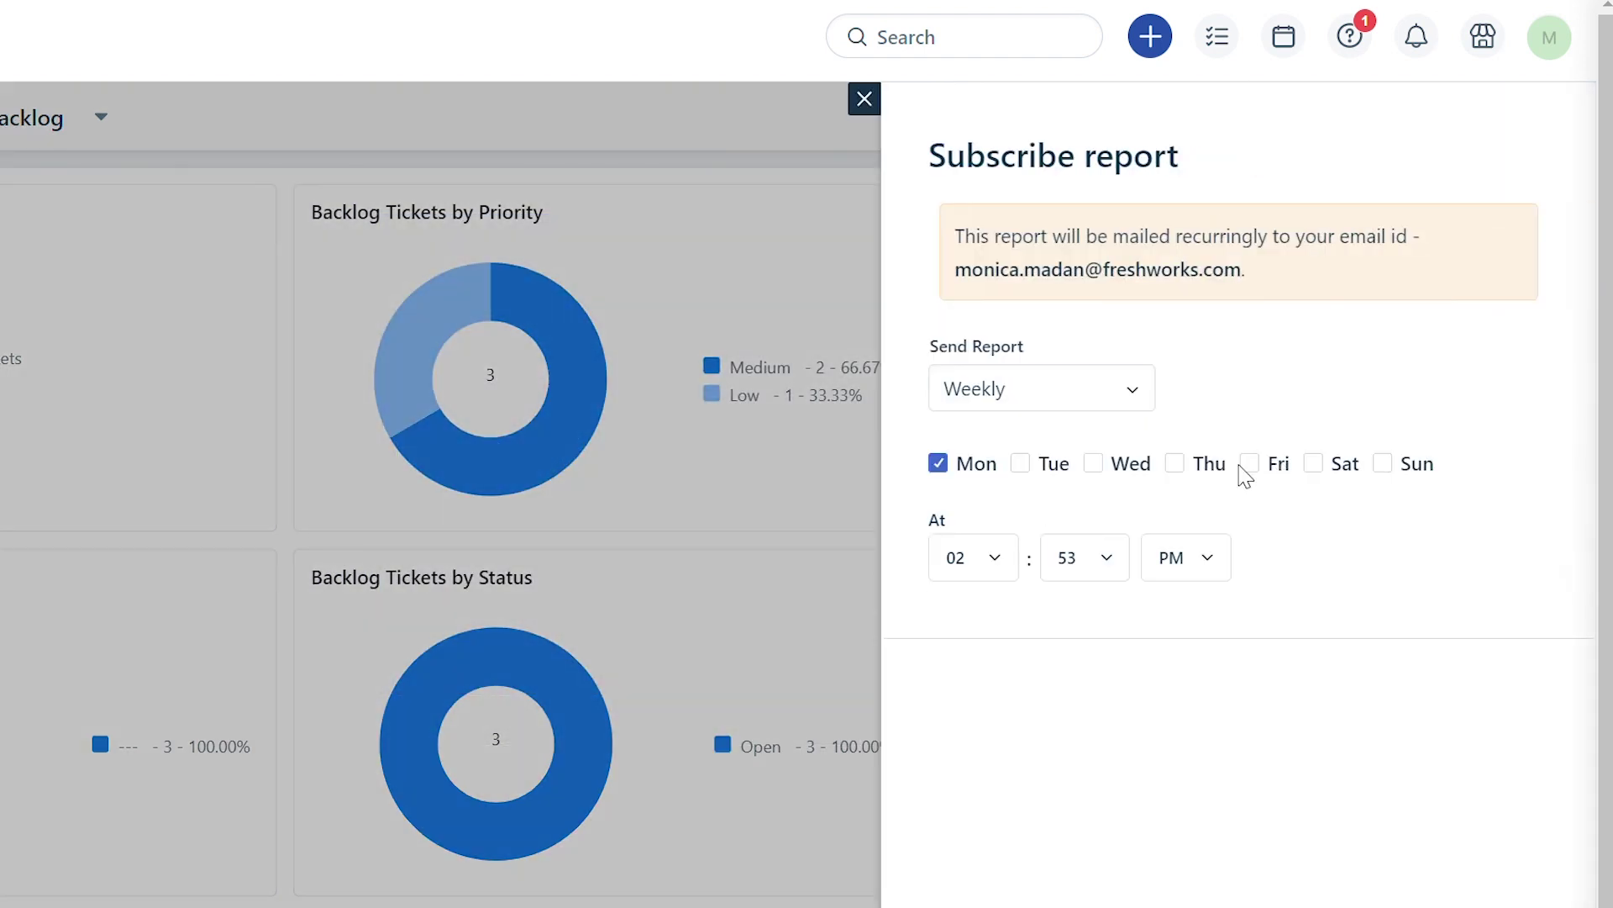
pyautogui.click(940, 465)
# Set the subscription delivery time to 12:00 AM and save it.
pyautogui.click(992, 561)
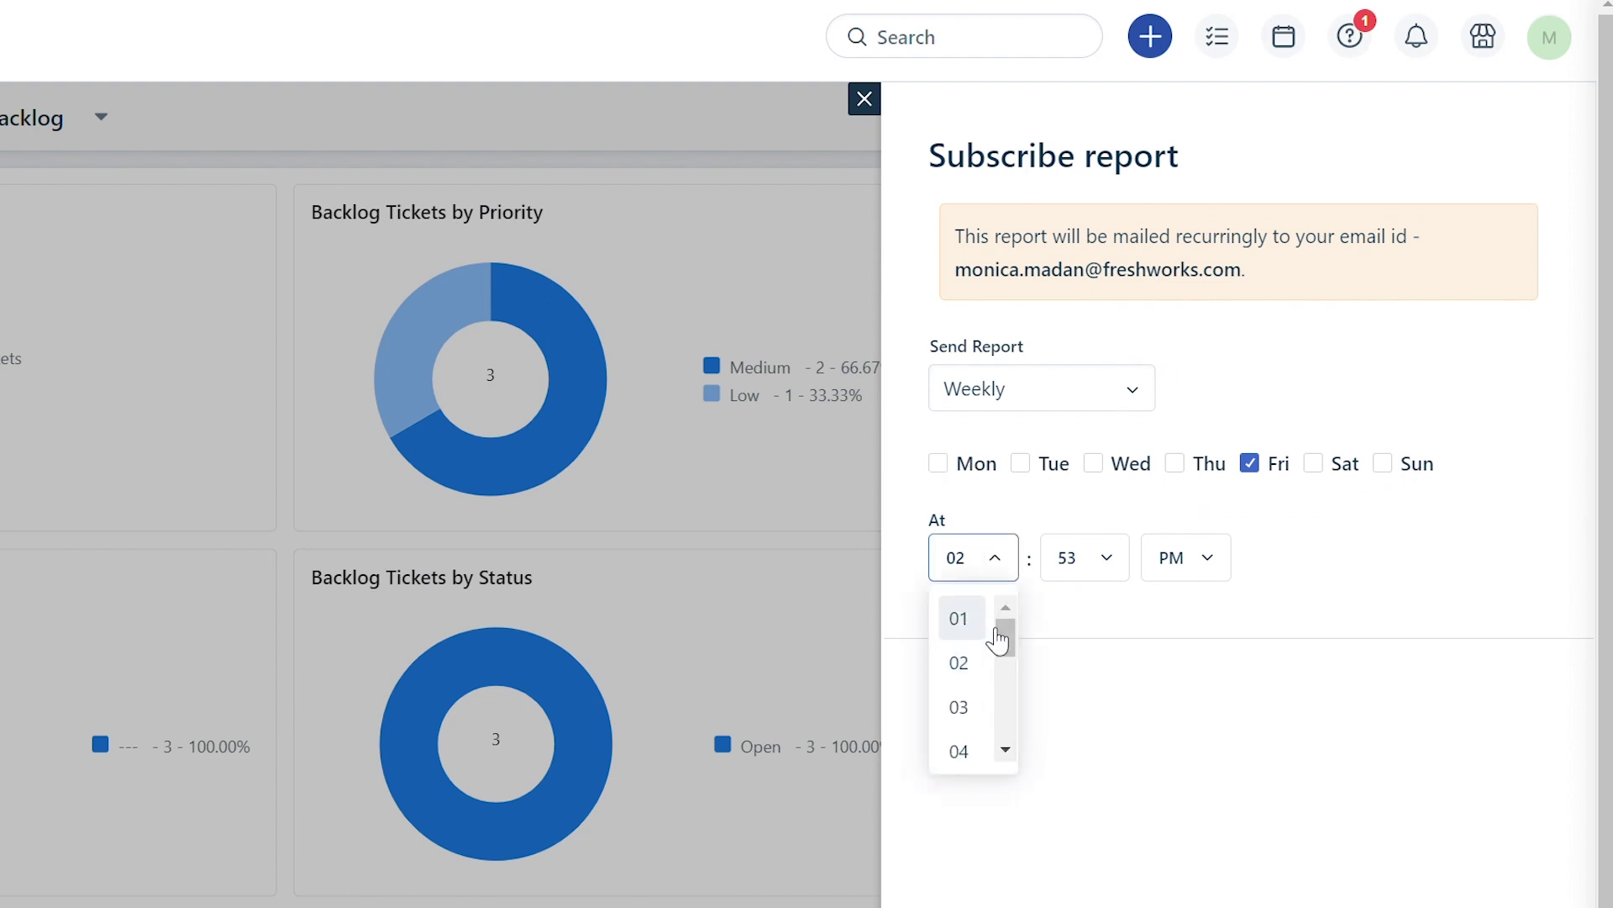
pyautogui.scroll(-3, 989, 715)
pyautogui.click(989, 742)
pyautogui.click(1106, 557)
pyautogui.scroll(15, 1106, 659)
pyautogui.click(1070, 619)
pyautogui.click(1210, 571)
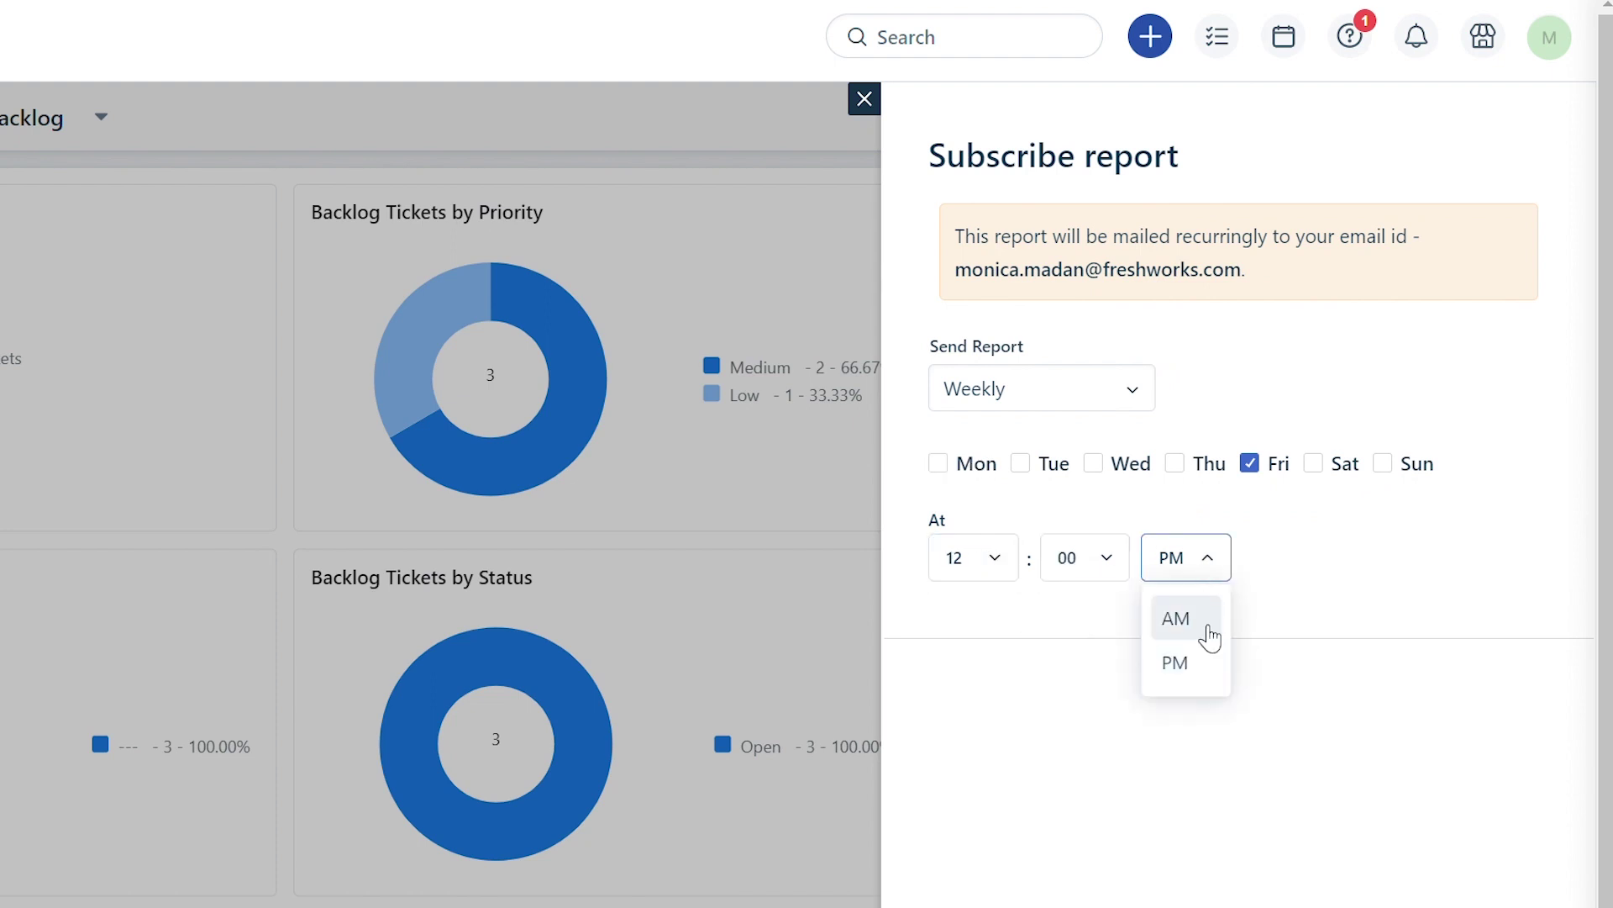
pyautogui.click(1174, 616)
pyautogui.scroll(-3, 1261, 630)
pyautogui.click(1521, 868)
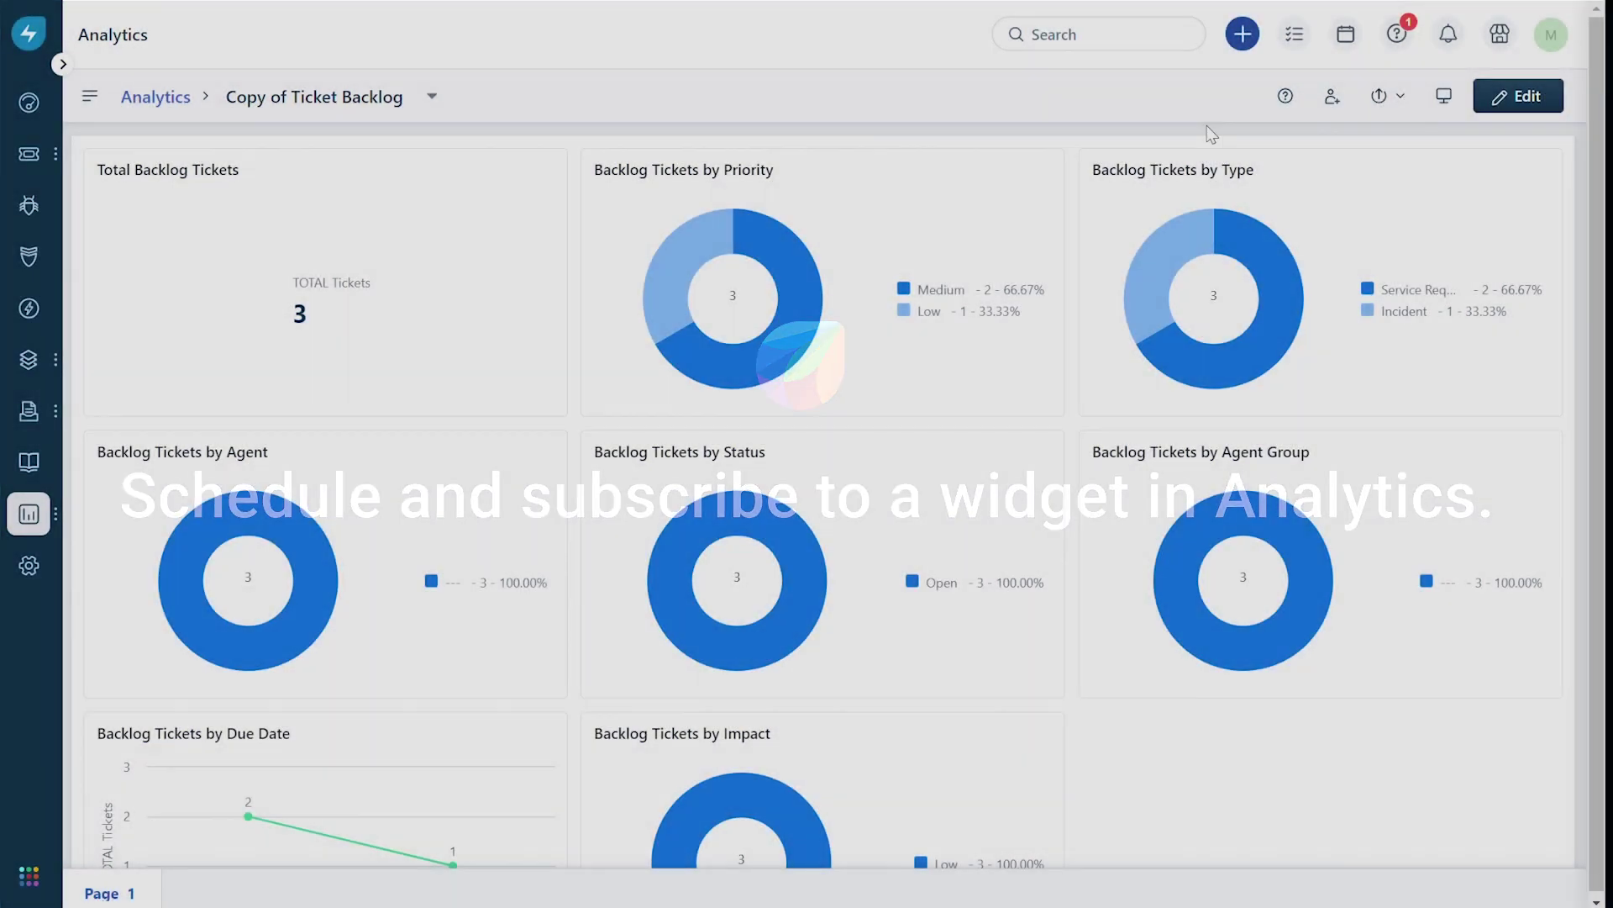
pyautogui.moveTo(1045, 185)
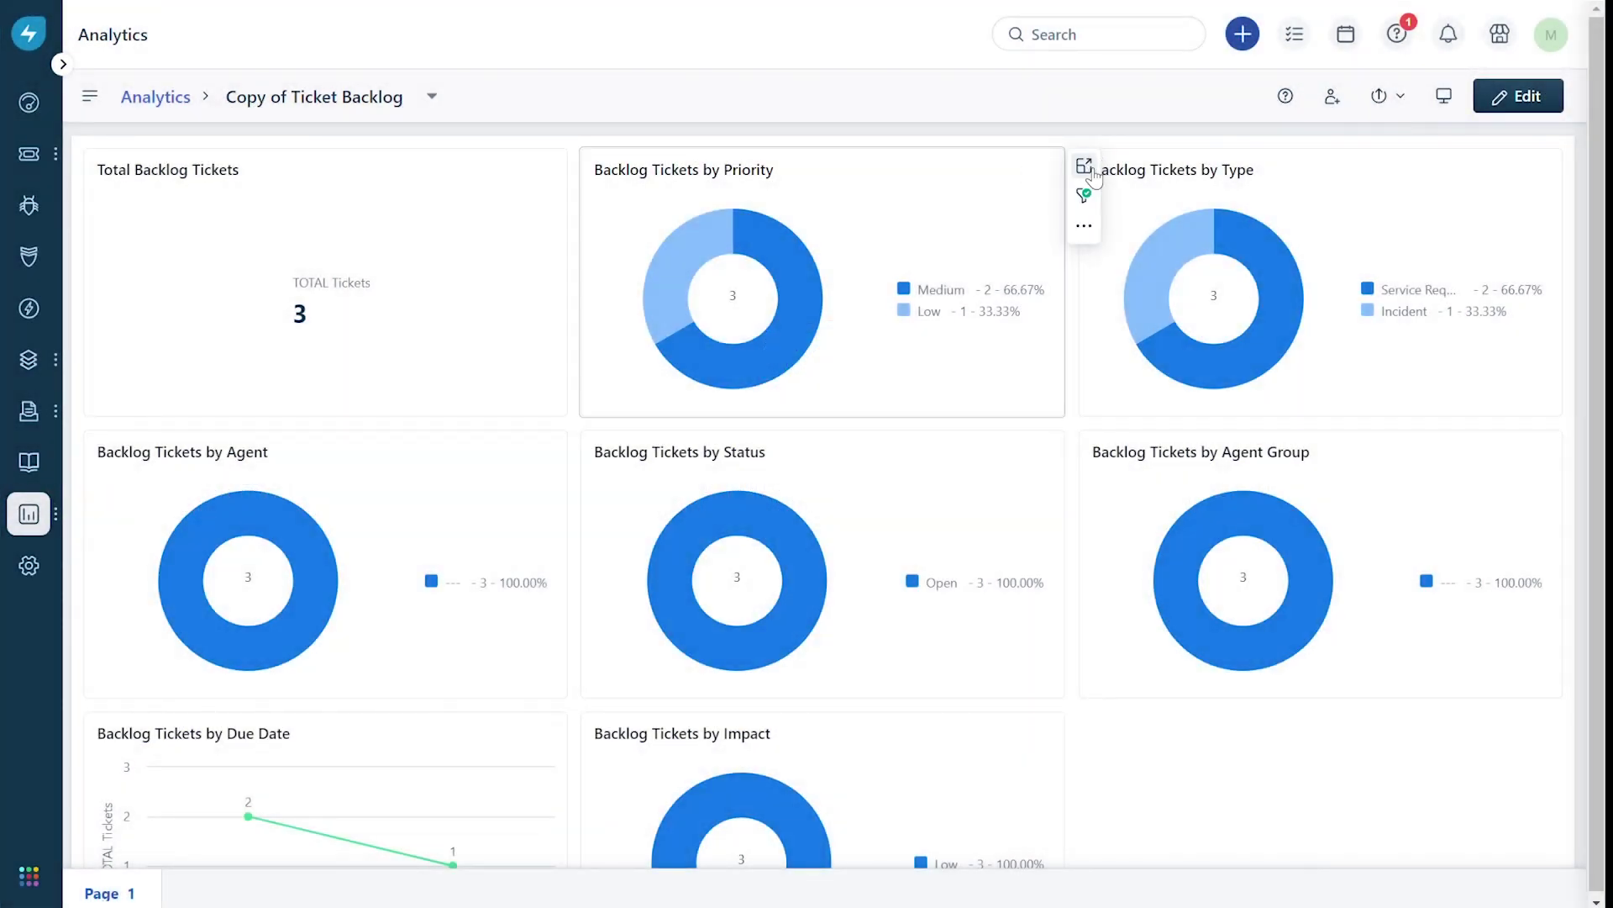
# Expand the Backlog Tickets by Priority widget and open its Schedules panel from the ⋮ menu.
pyautogui.click(1084, 166)
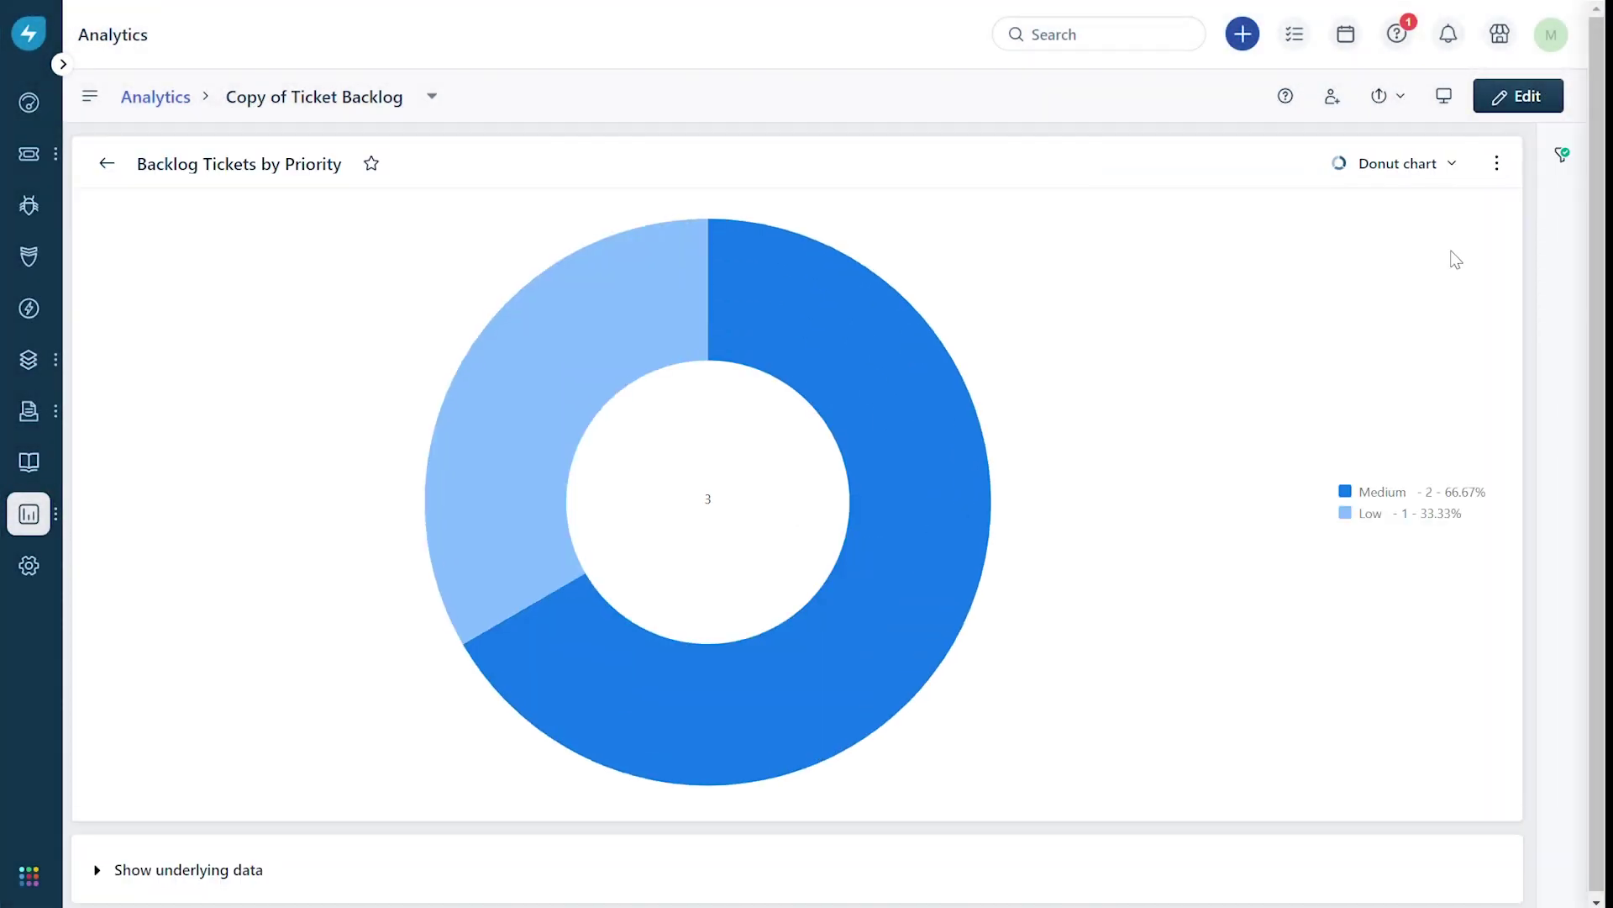
pyautogui.click(1497, 165)
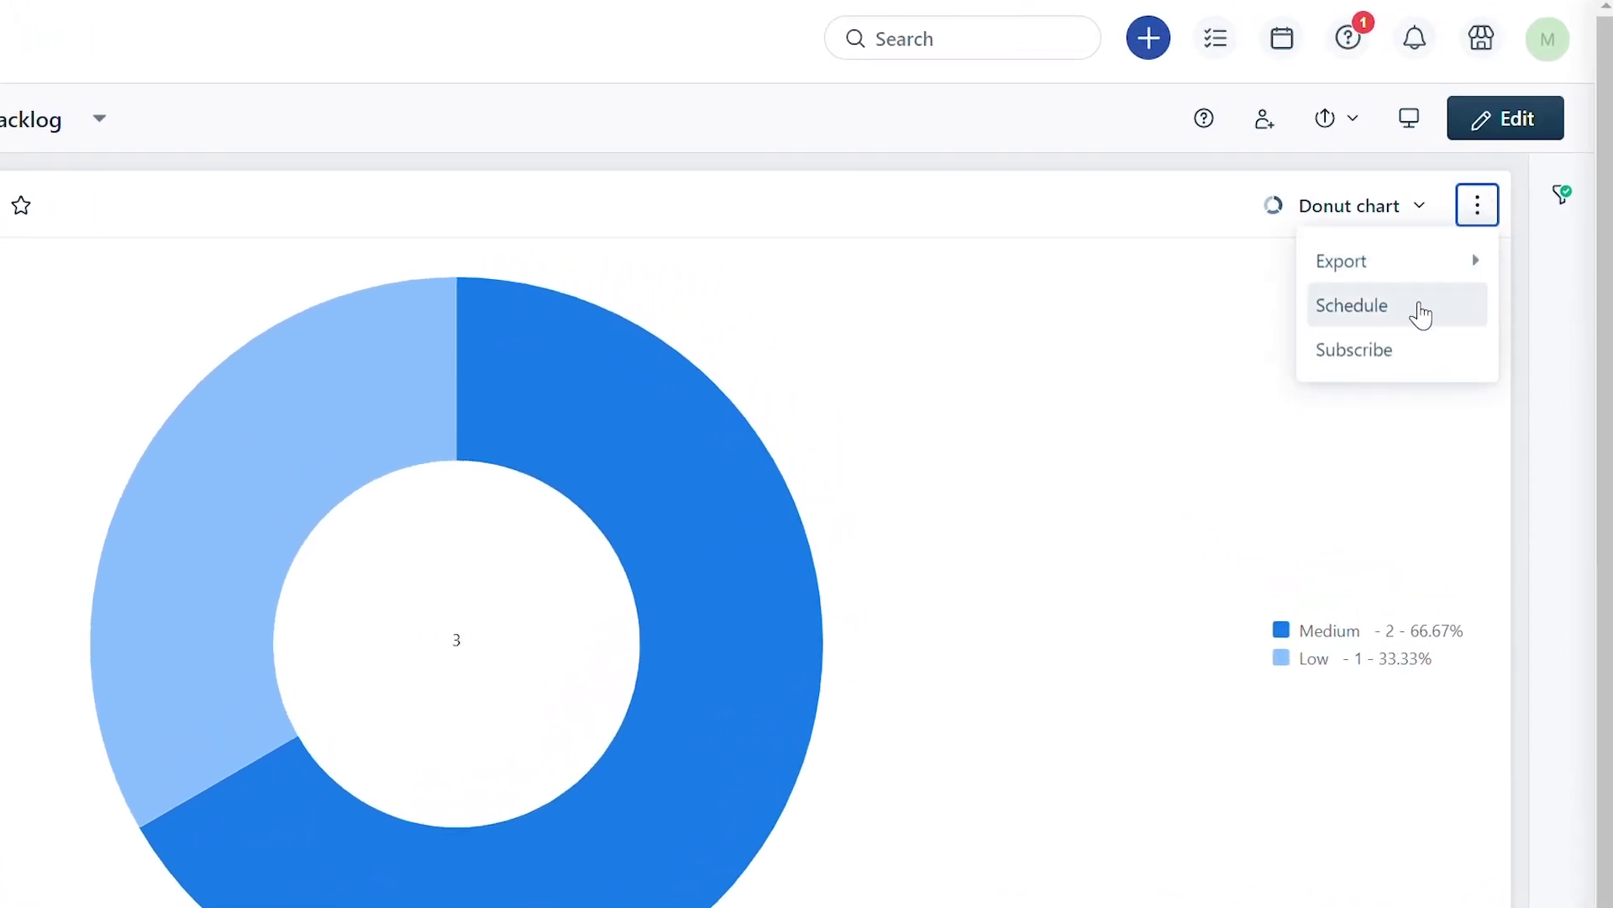
pyautogui.click(1421, 315)
# Start a new widget schedule named Start of Month, sending monthly on the 1st.
pyautogui.click(1264, 709)
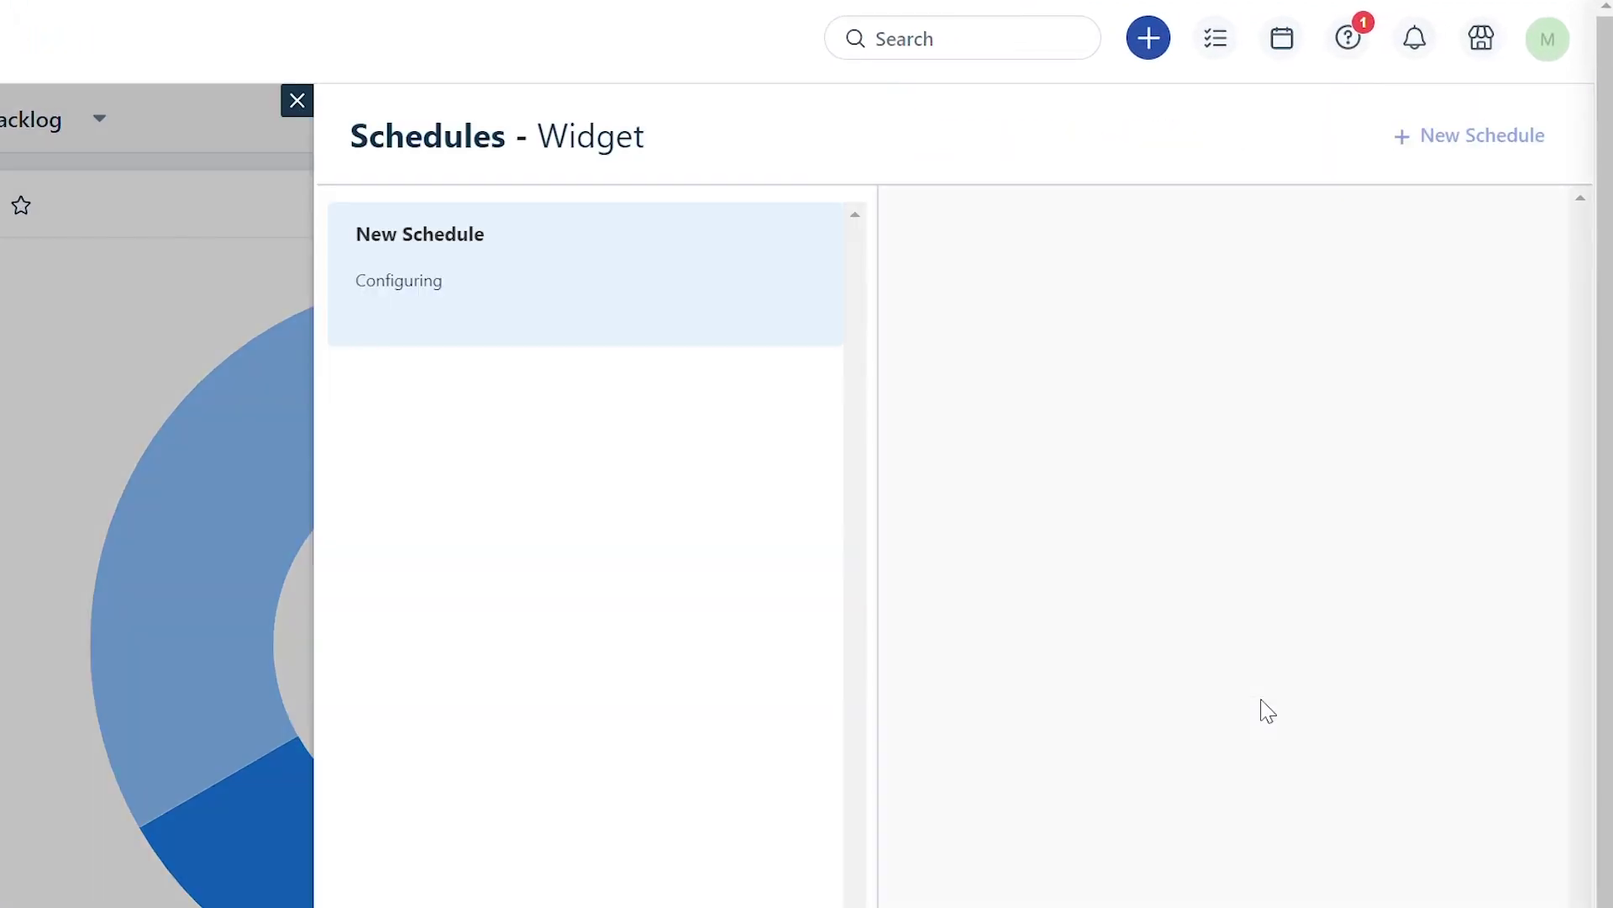
pyautogui.tripleClick(1124, 292)
pyautogui.press('BackSpace')
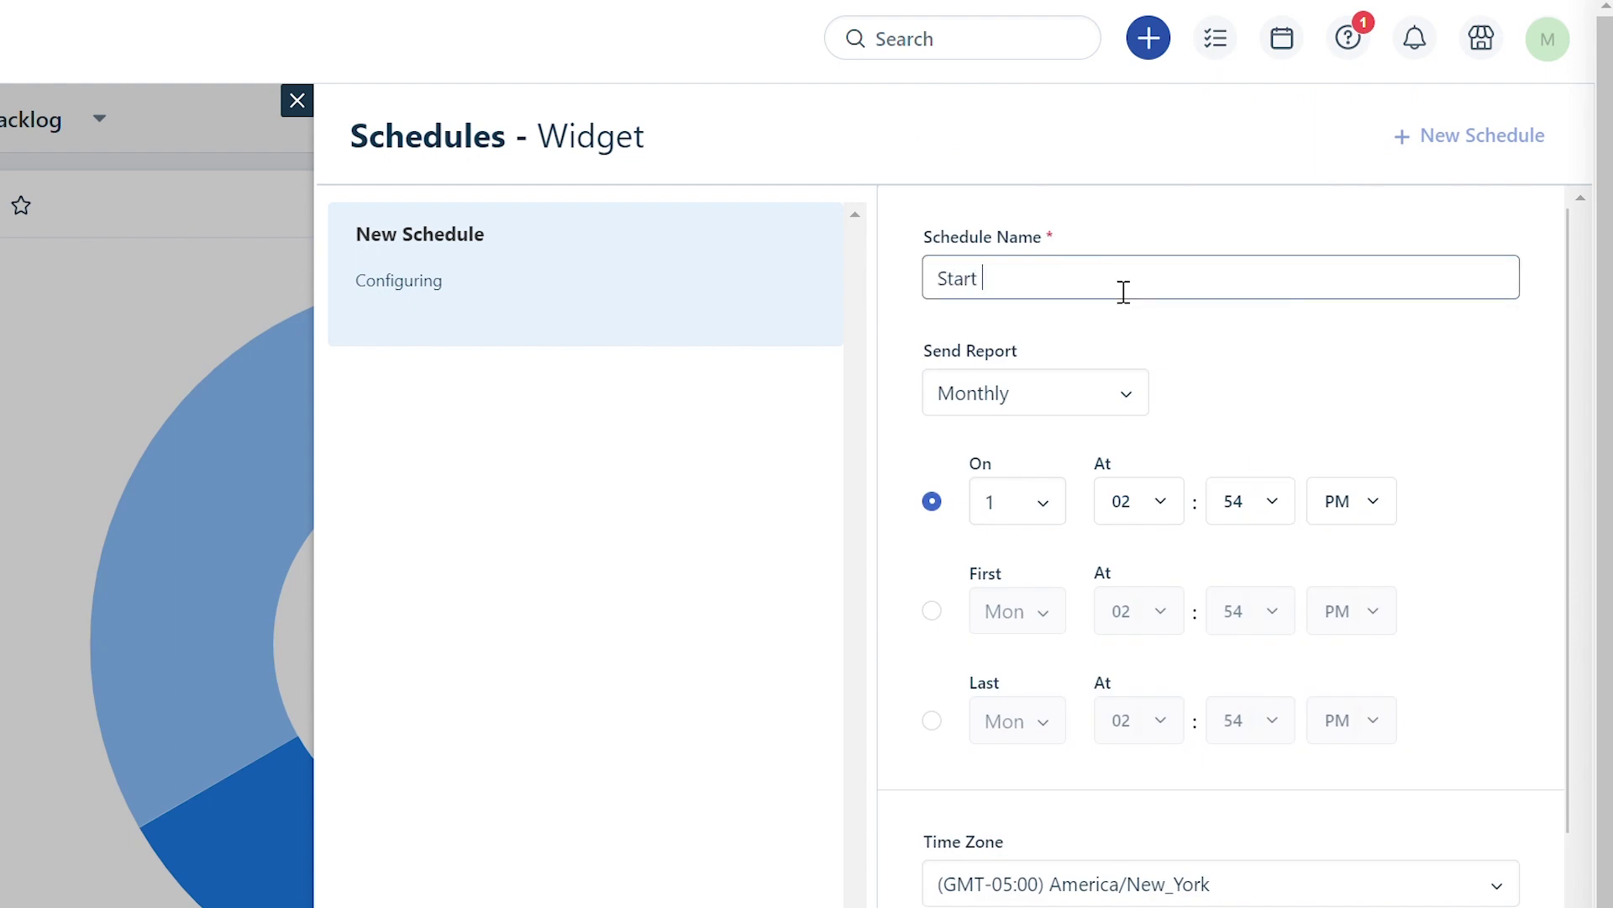
pyautogui.scroll(-2, 1092, 353)
pyautogui.click(1042, 393)
pyautogui.scroll(-3, 1022, 605)
pyautogui.scroll(3, 1023, 652)
pyautogui.click(1138, 390)
pyautogui.scroll(-3, 1155, 559)
# Set the widget schedule's send time to 12:00 AM.
pyautogui.click(1123, 569)
pyautogui.click(1250, 390)
pyautogui.scroll(10, 1248, 521)
pyautogui.click(1238, 561)
pyautogui.click(1352, 500)
pyautogui.click(1360, 562)
pyautogui.scroll(-6, 1203, 749)
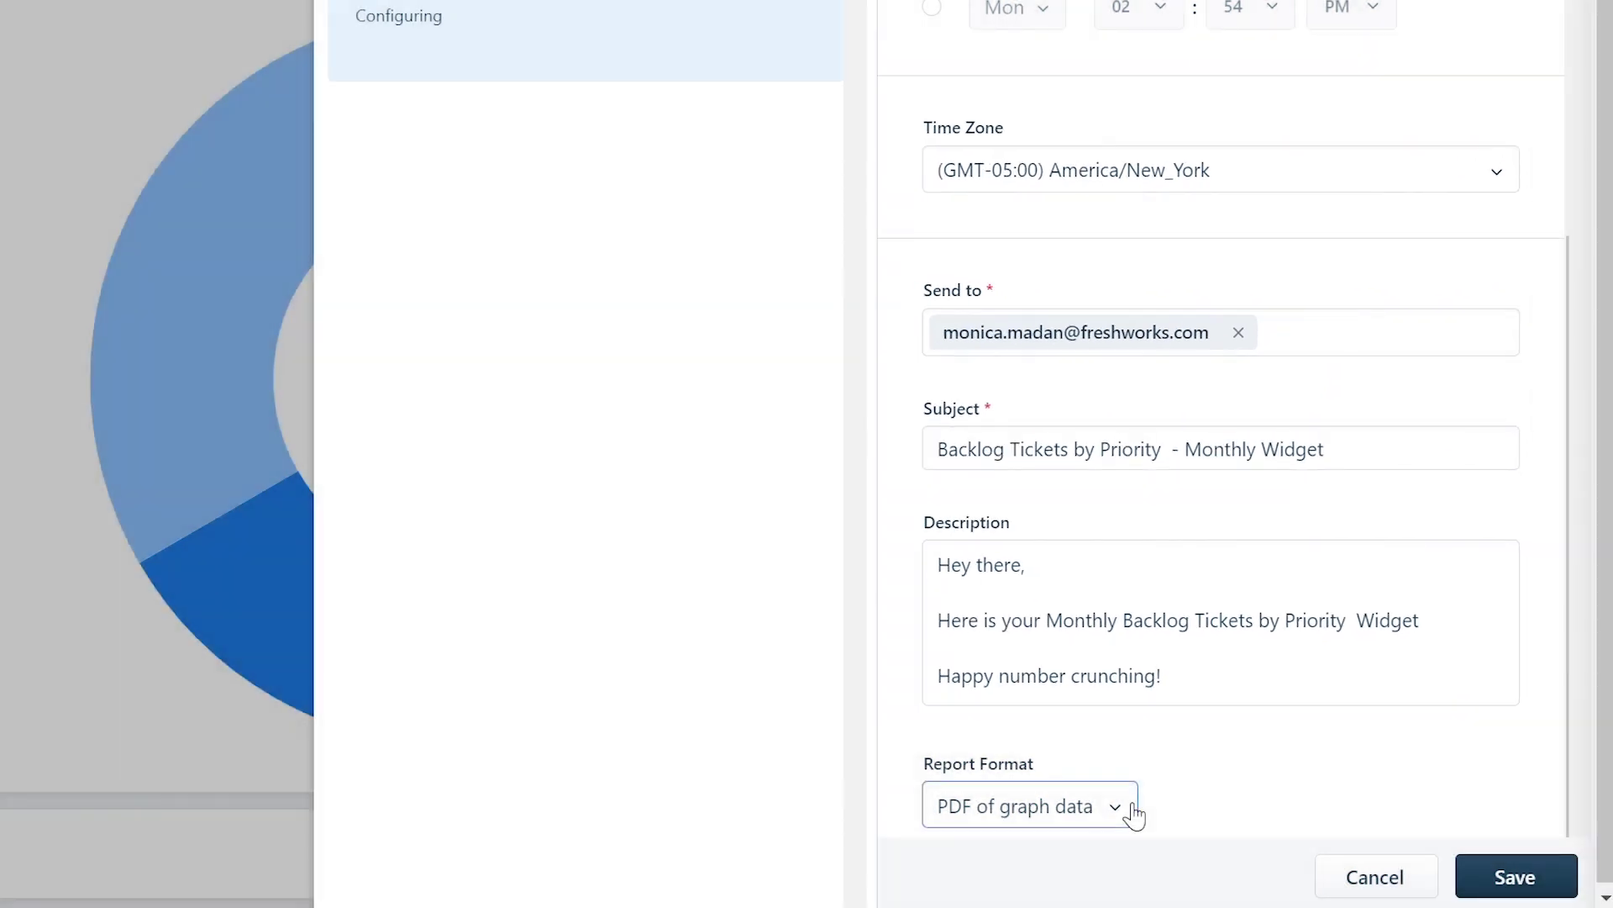
# Choose CSV of graph data as the format, save the schedule, and close Schedules.
pyautogui.click(1134, 809)
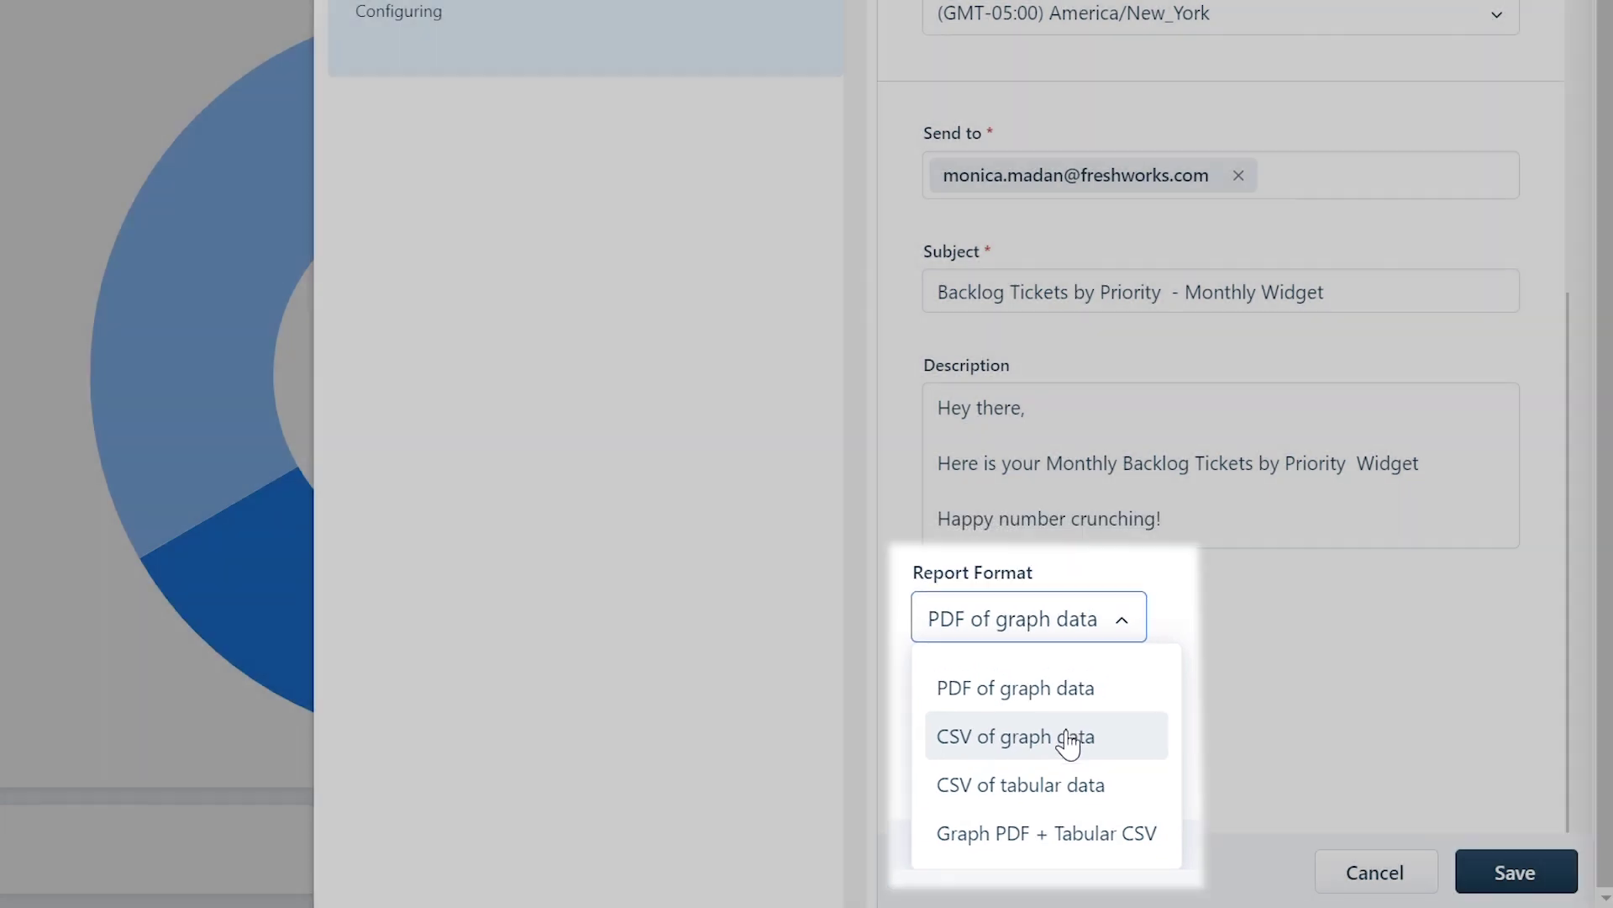
pyautogui.click(1075, 718)
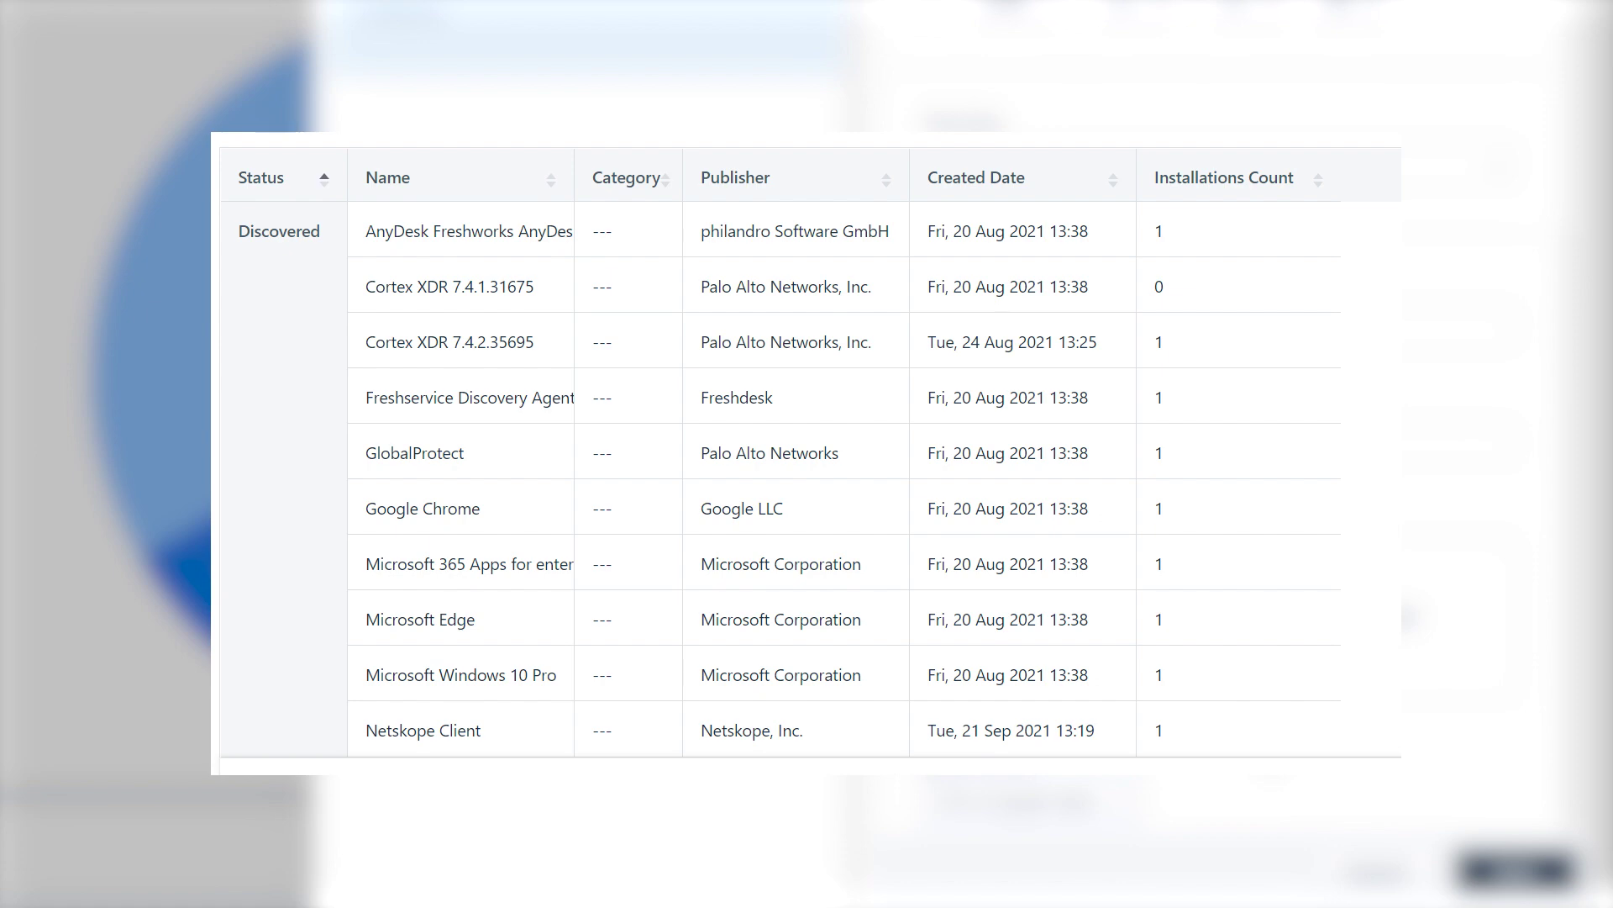
pyautogui.click(1543, 879)
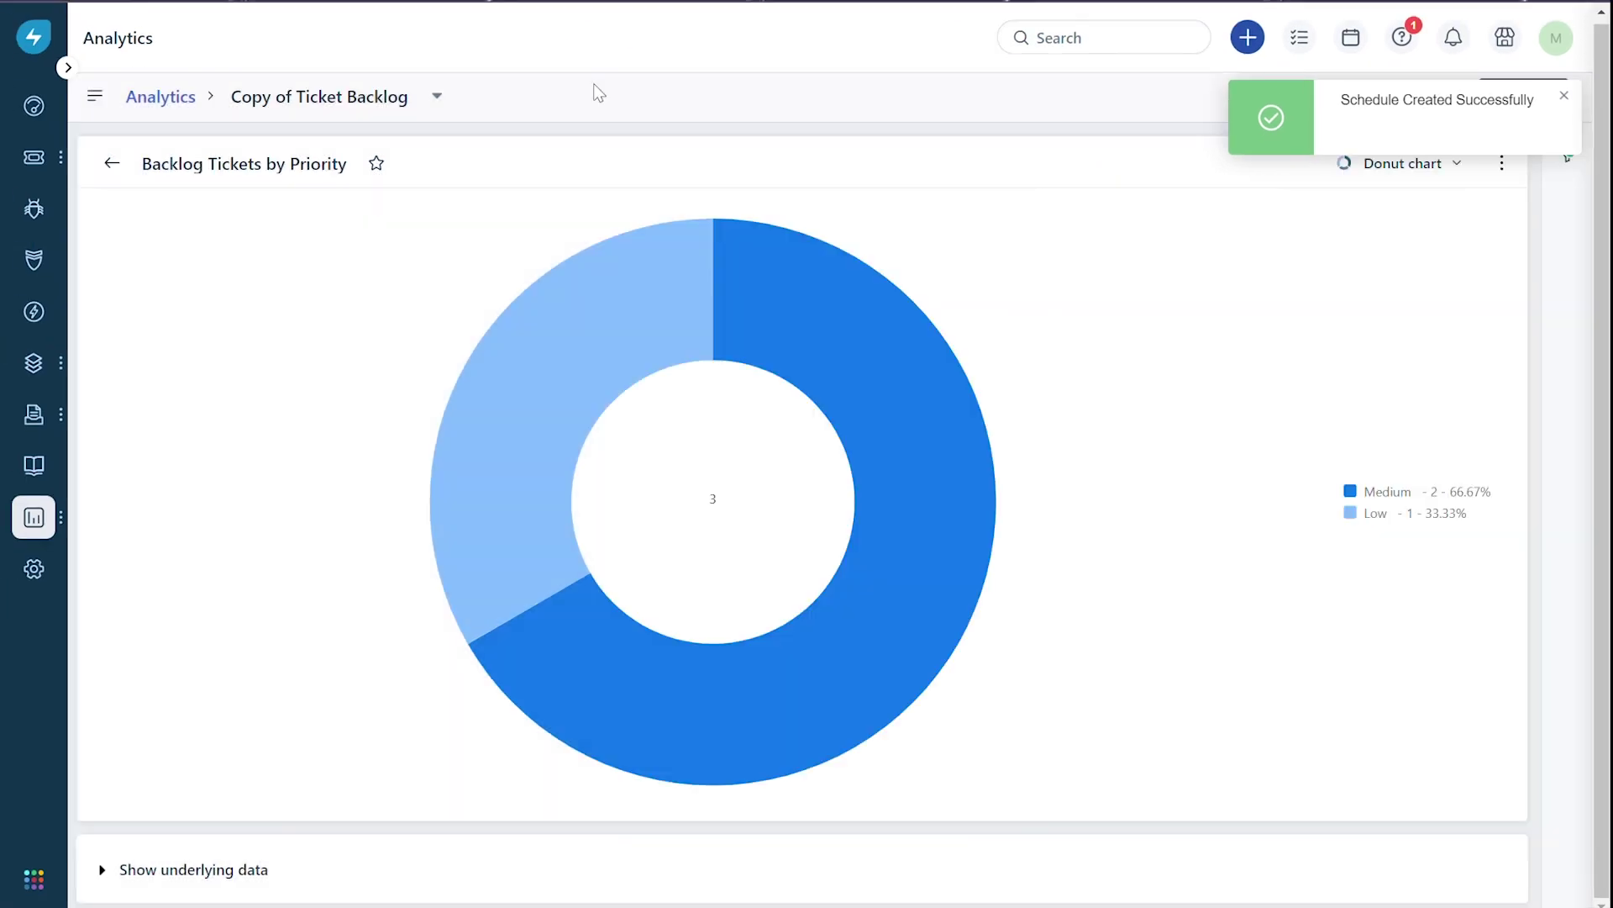
pyautogui.click(1563, 95)
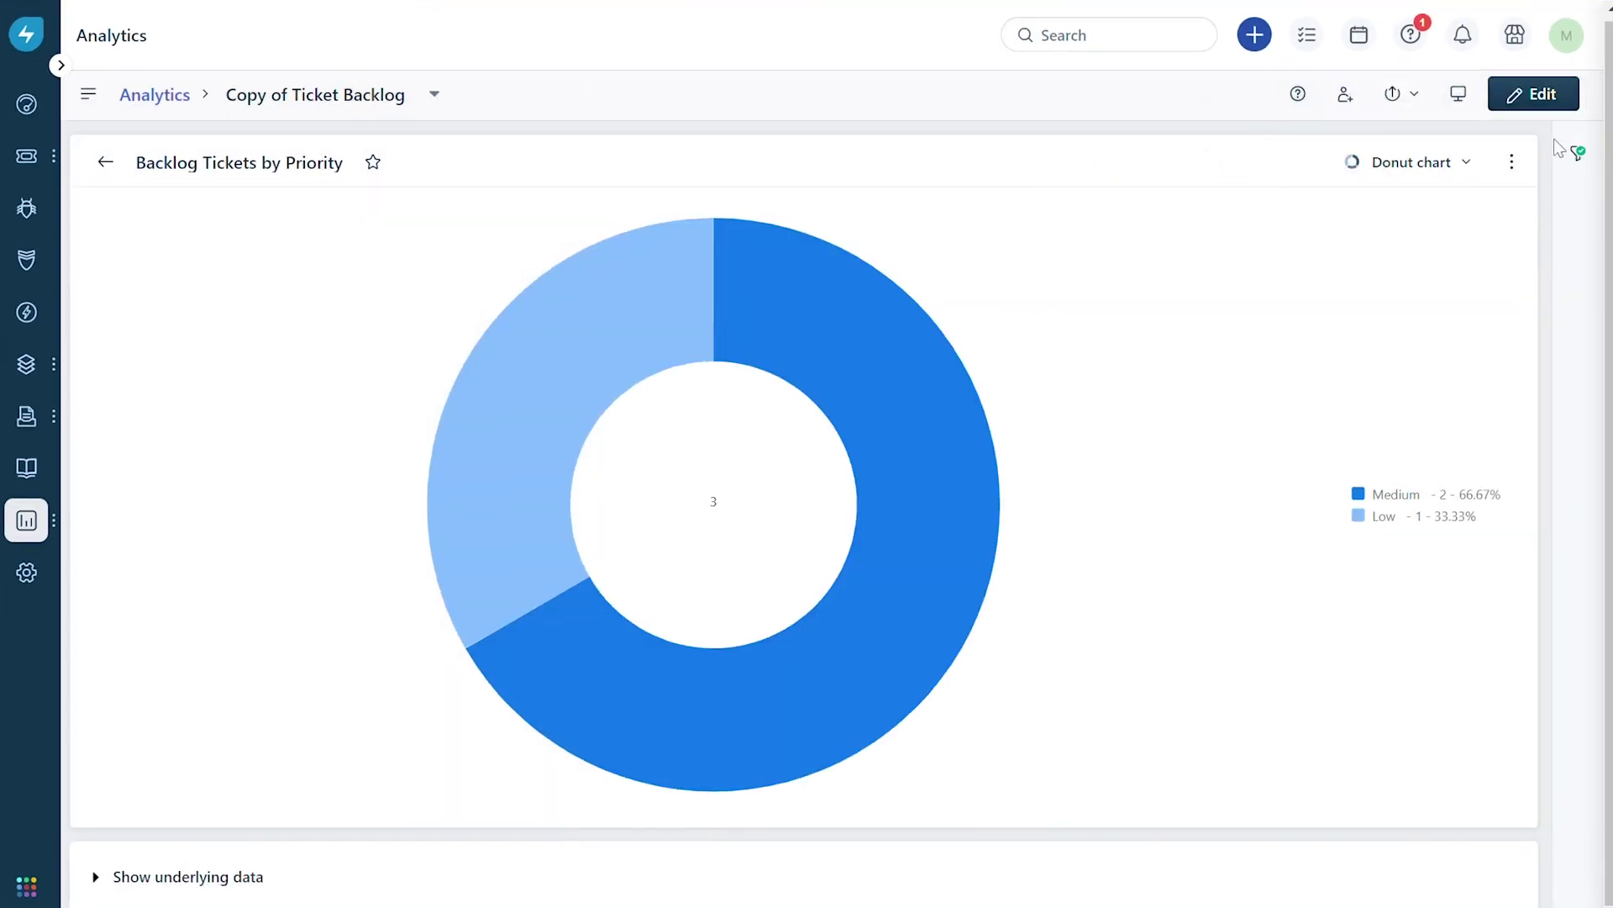
# Start a widget subscription delivered weekly with Friday as the only day.
pyautogui.click(1511, 162)
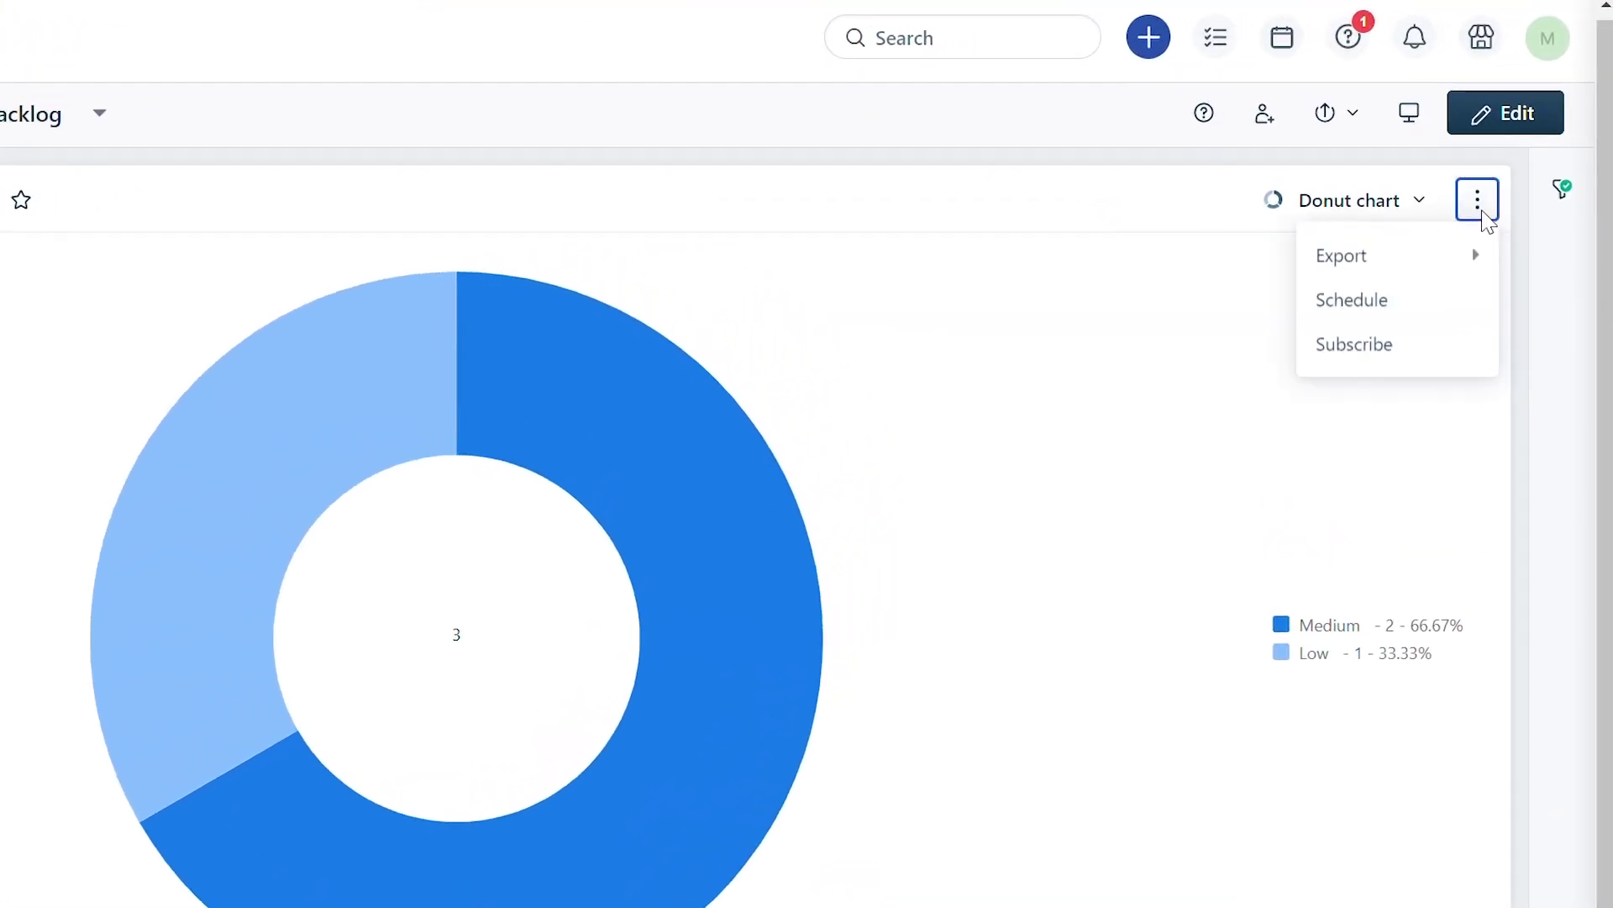
pyautogui.click(1411, 354)
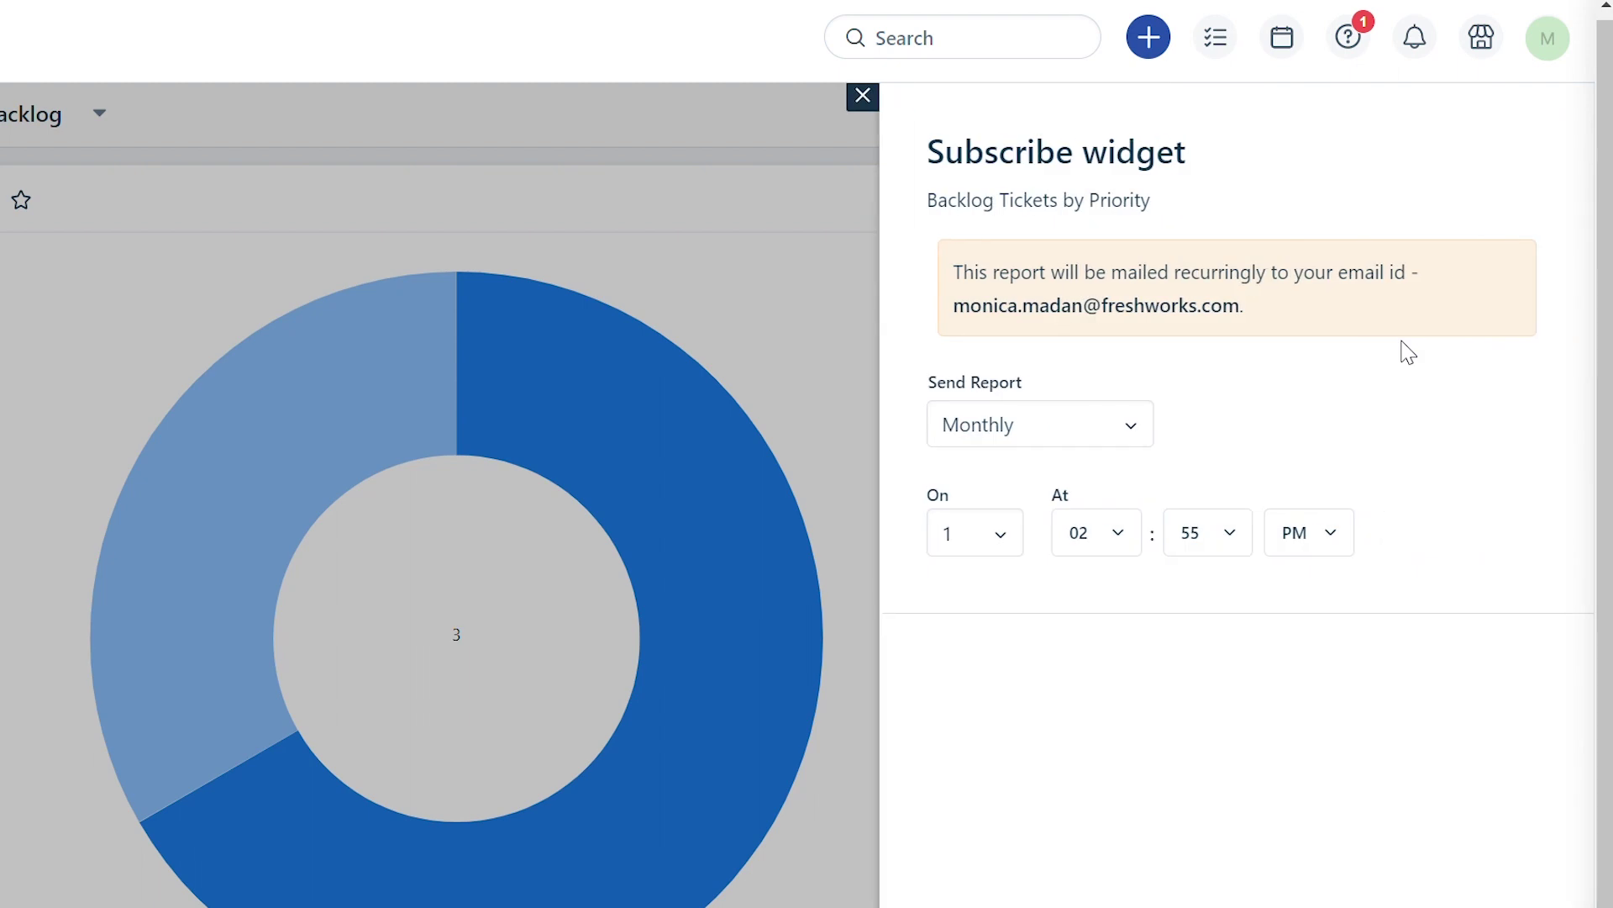
pyautogui.click(1044, 527)
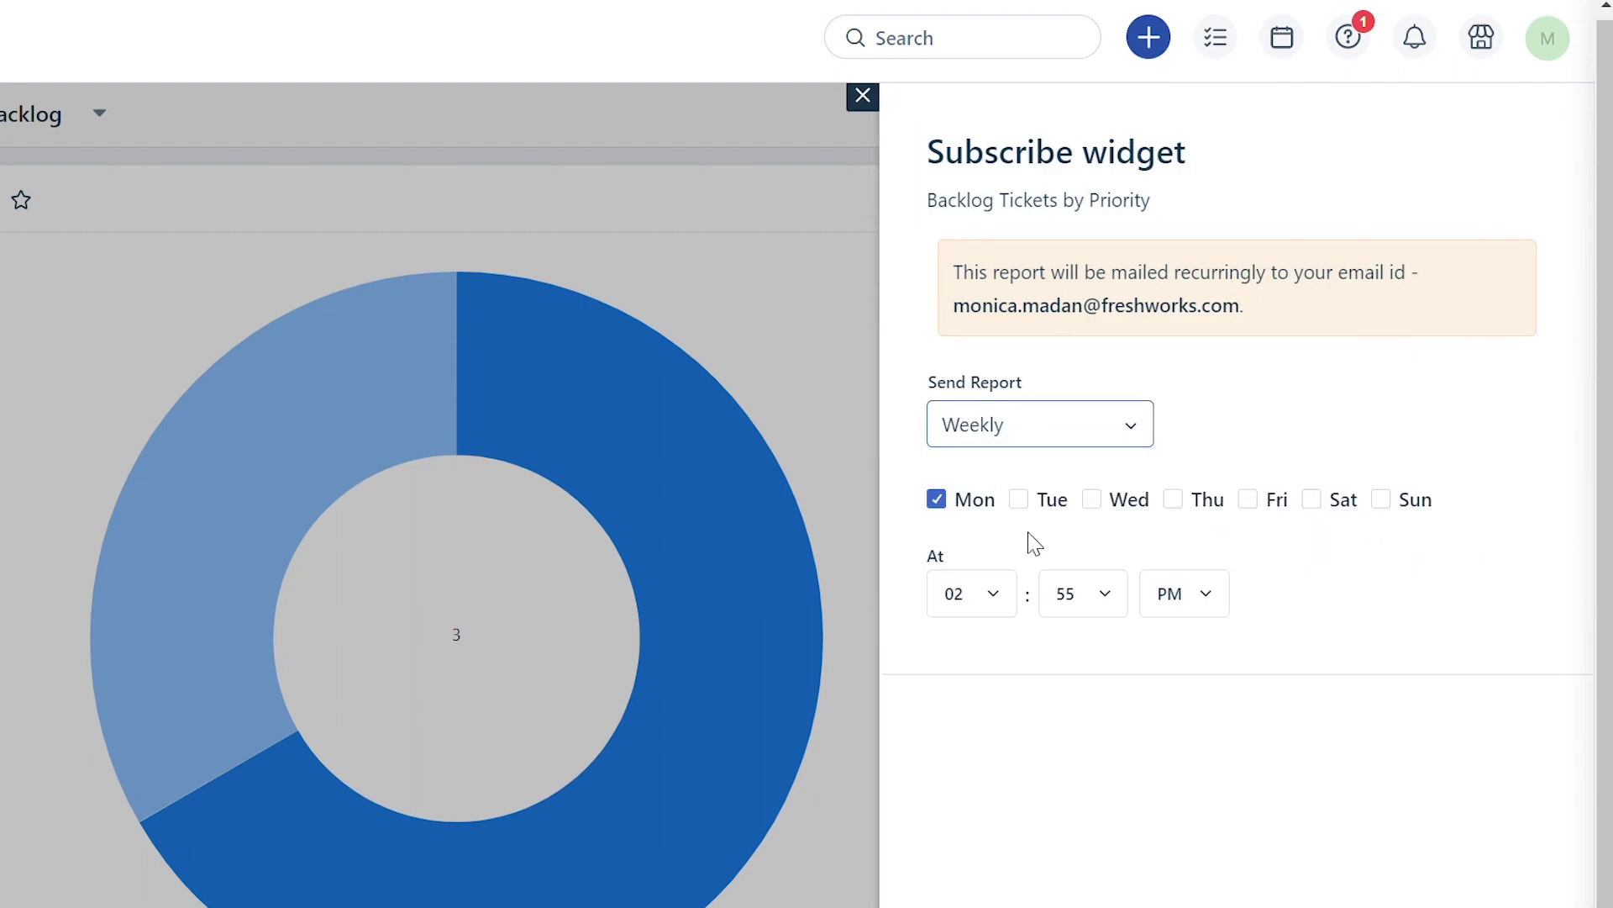
pyautogui.click(977, 622)
pyautogui.click(936, 499)
# Set the widget subscription's delivery time to 12:00 AM and save it.
pyautogui.click(984, 616)
pyautogui.scroll(-4, 987, 716)
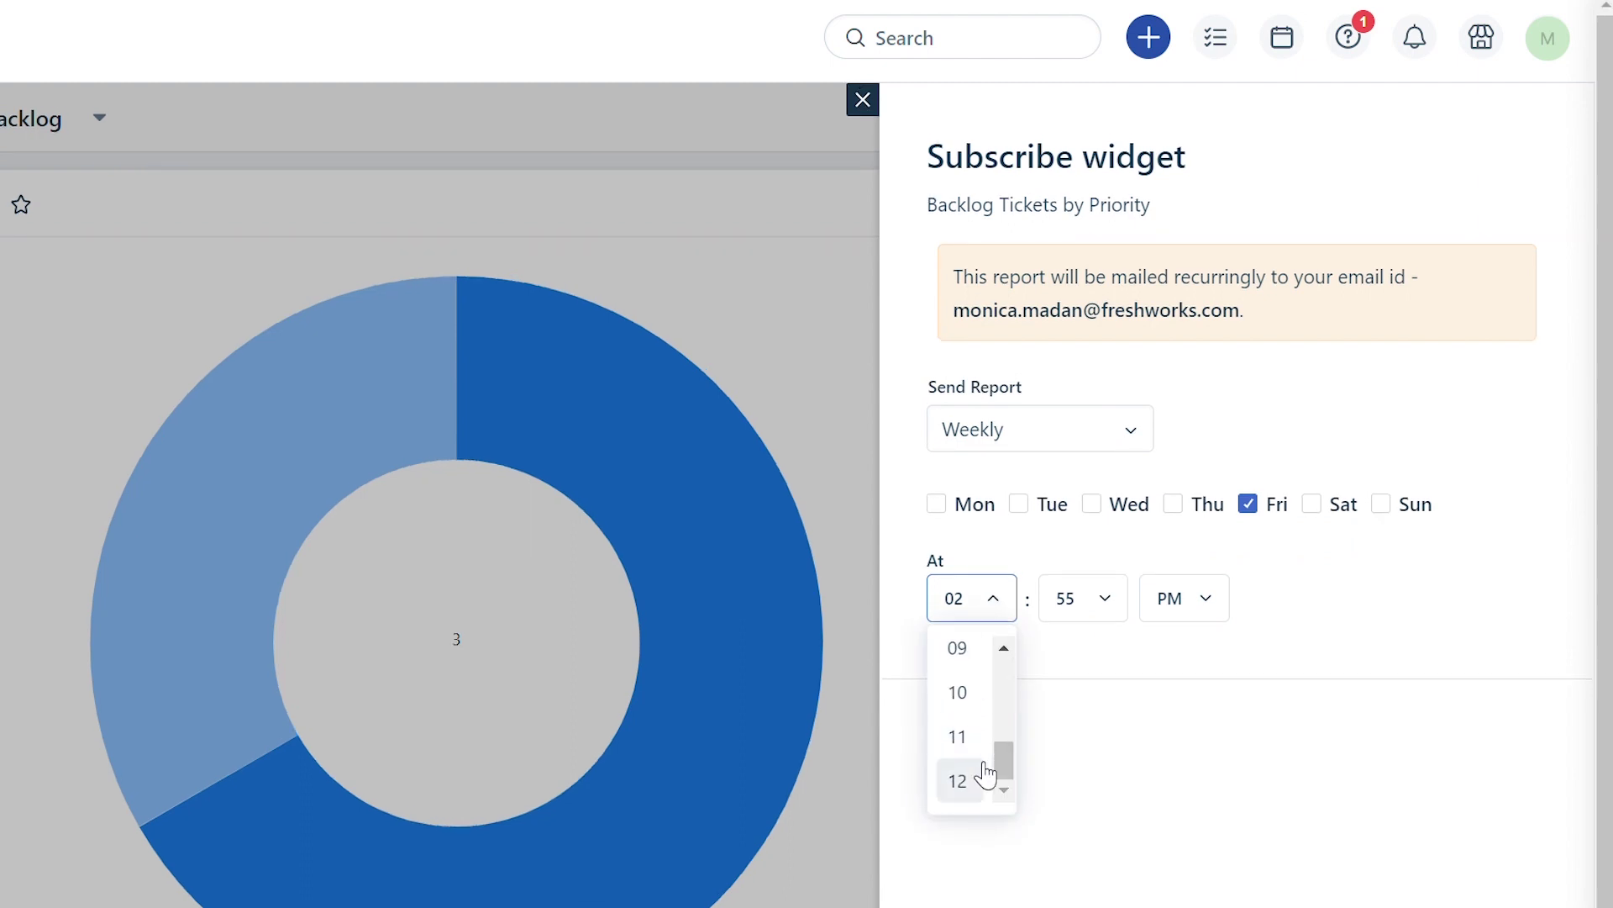
pyautogui.click(986, 771)
pyautogui.click(1117, 614)
pyautogui.scroll(10, 1092, 731)
pyautogui.click(1087, 659)
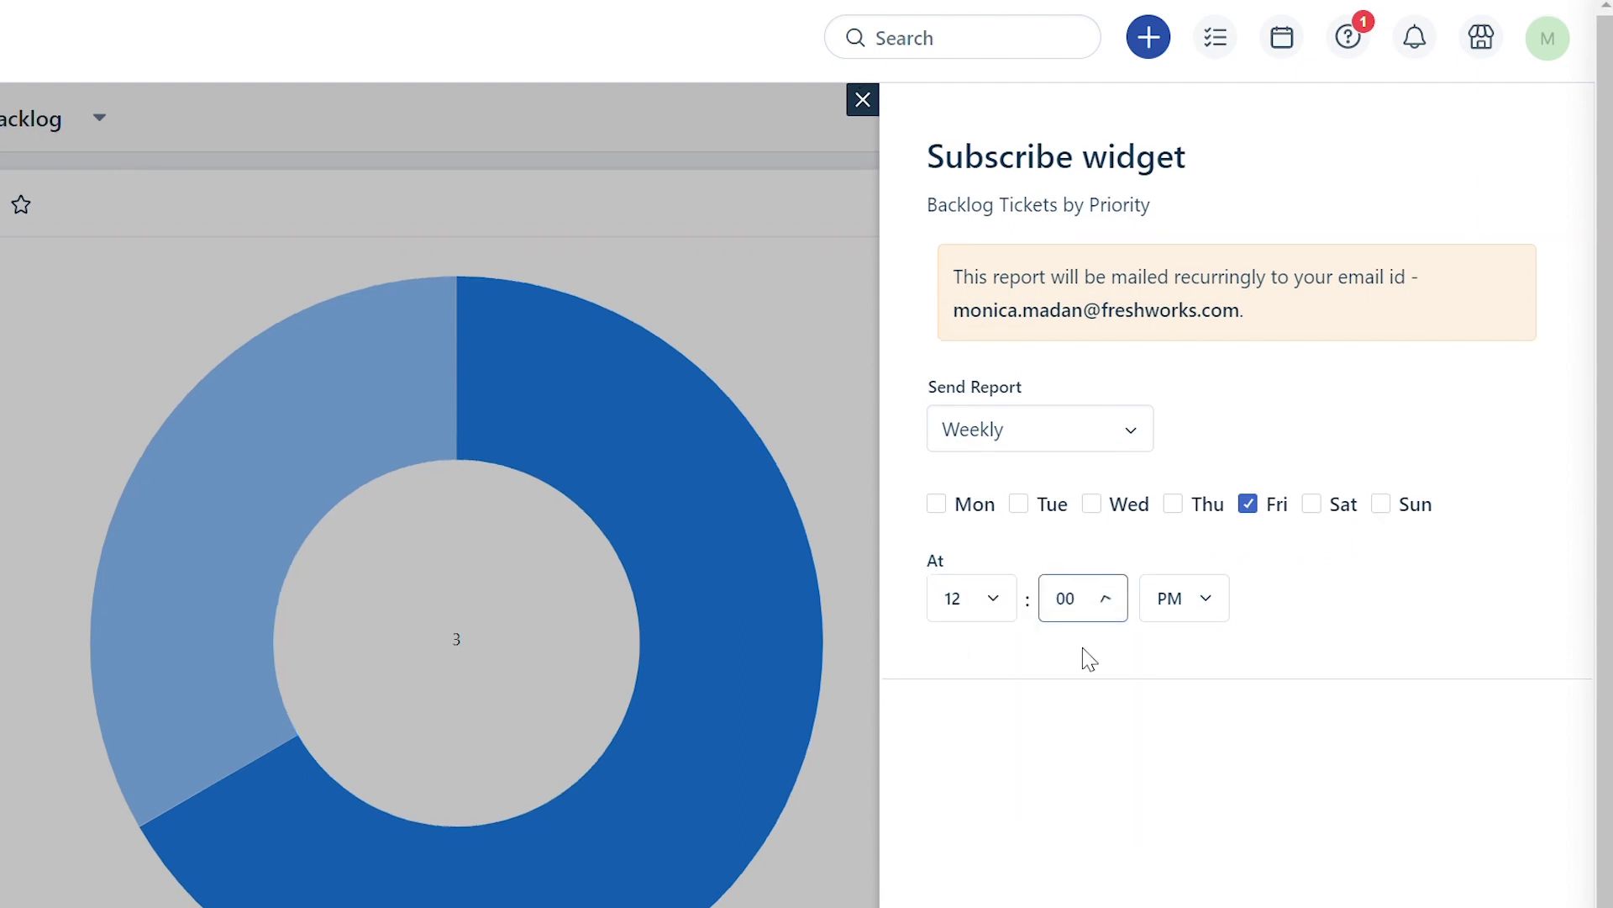
pyautogui.click(1211, 623)
pyautogui.click(1177, 662)
pyautogui.scroll(-3, 1261, 672)
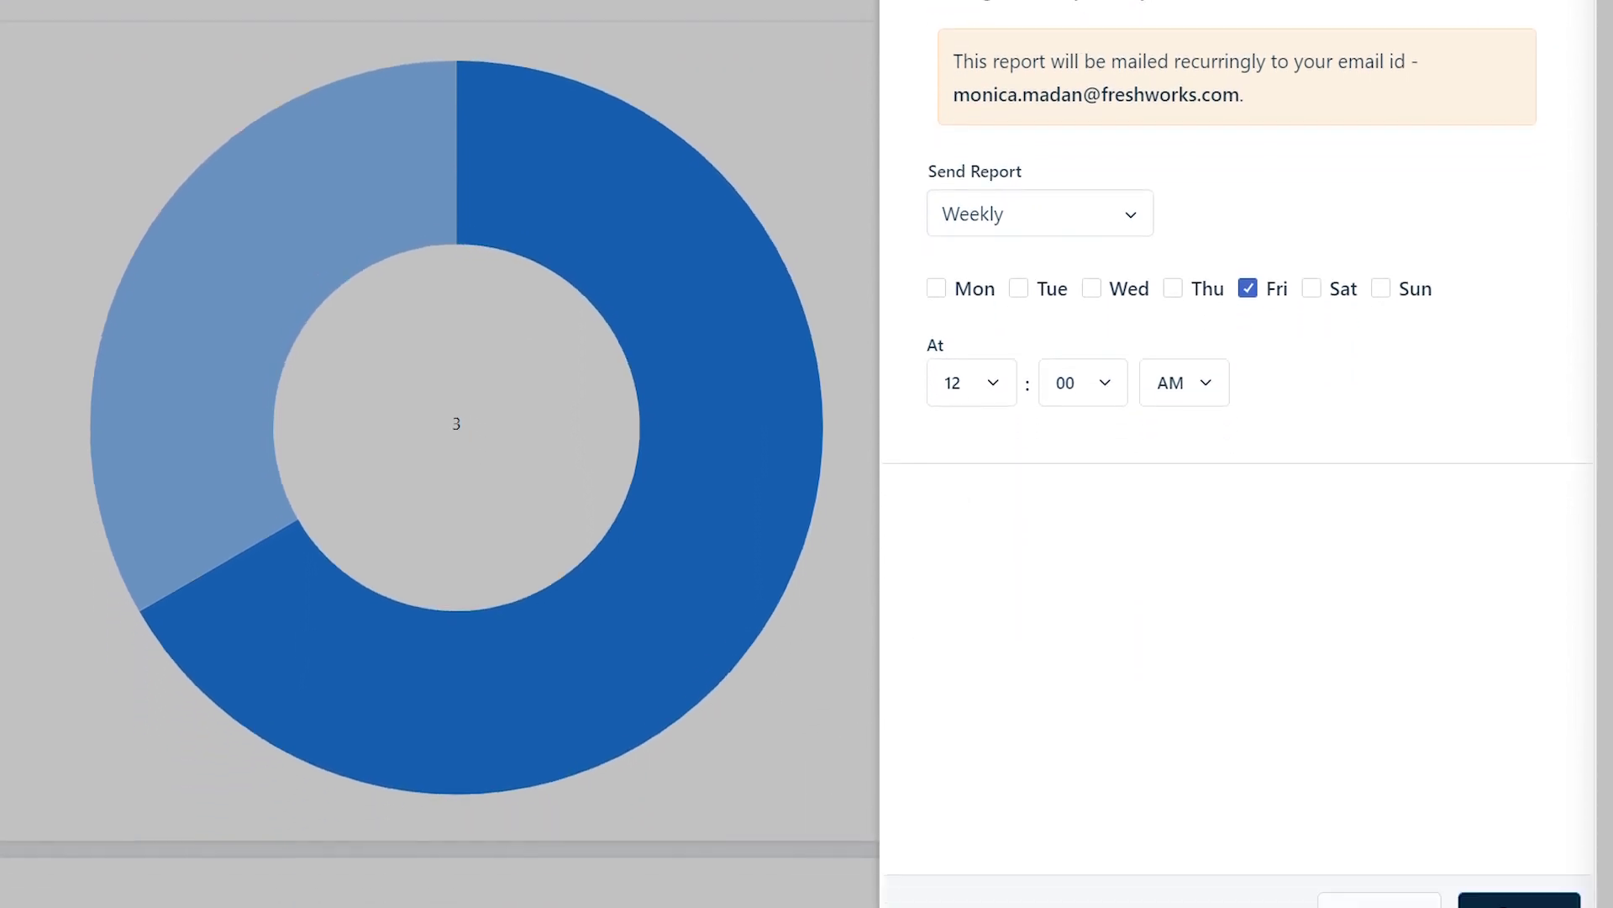
pyautogui.click(1542, 870)
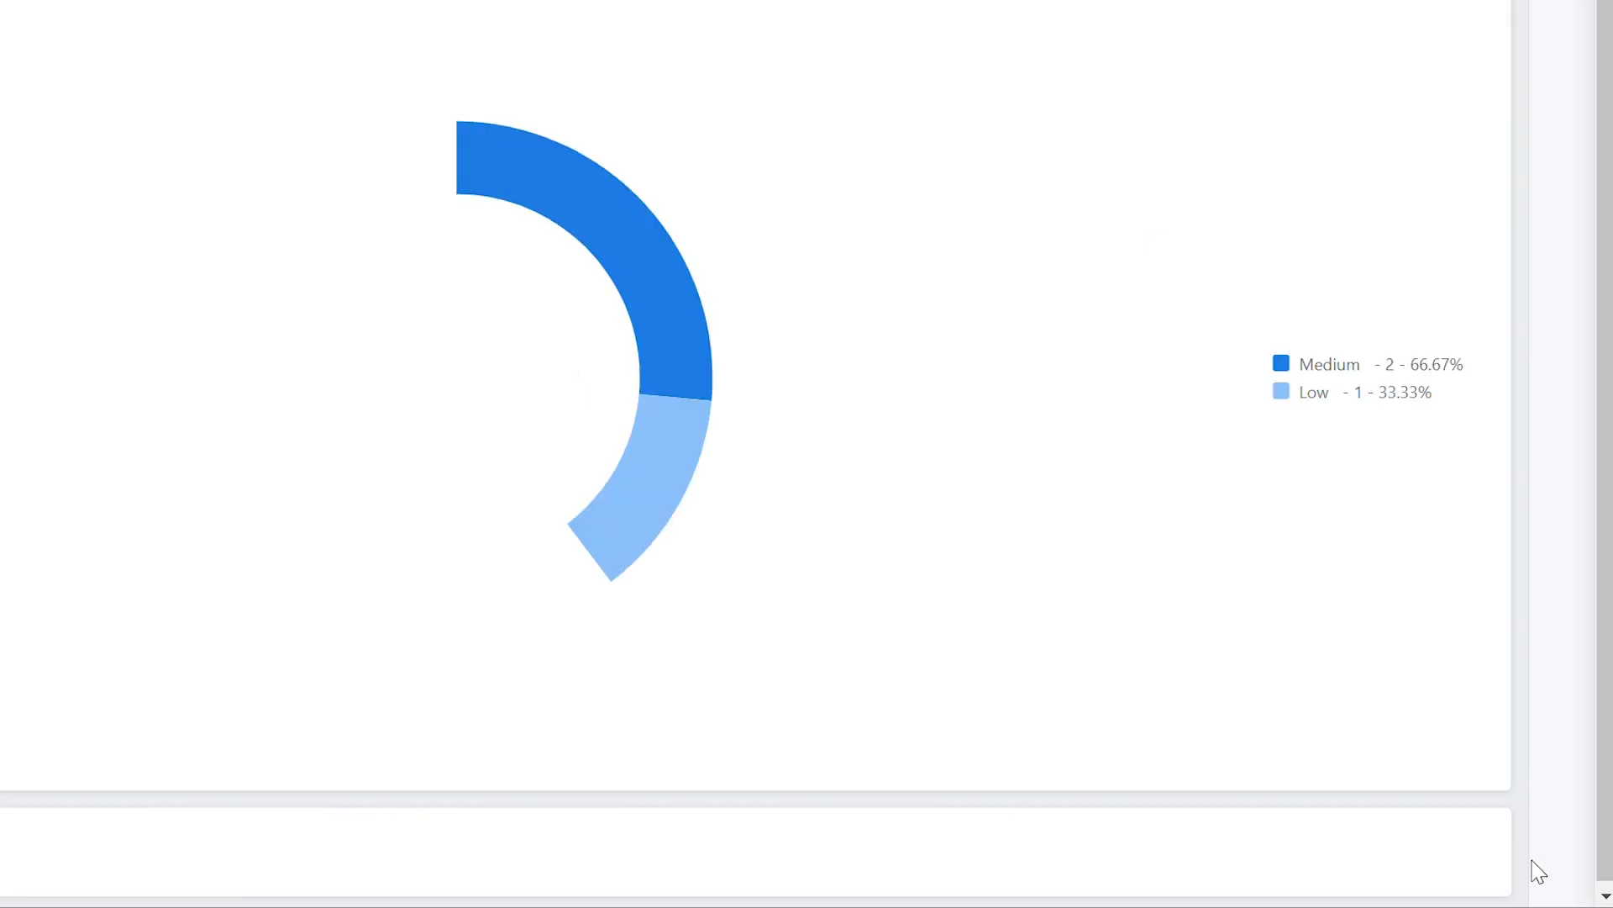